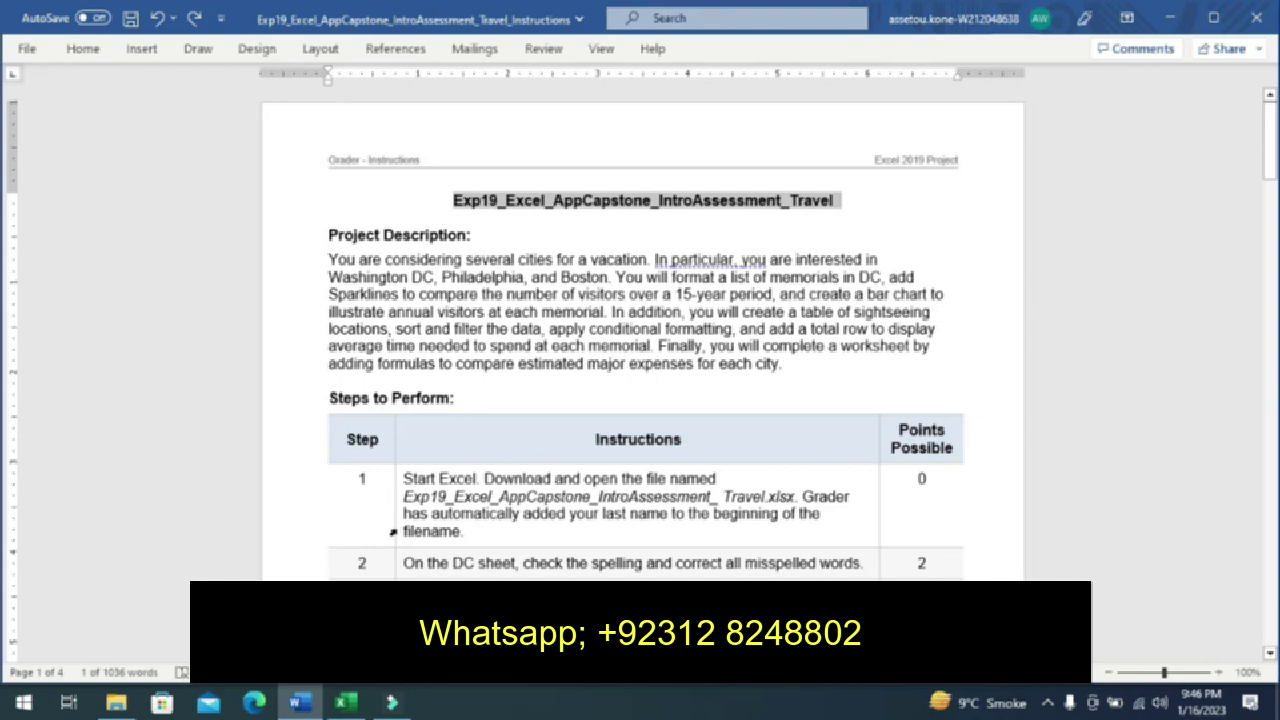
- Highlight the step 1 instruction in the Word instructions table in yellow
click(393, 532)
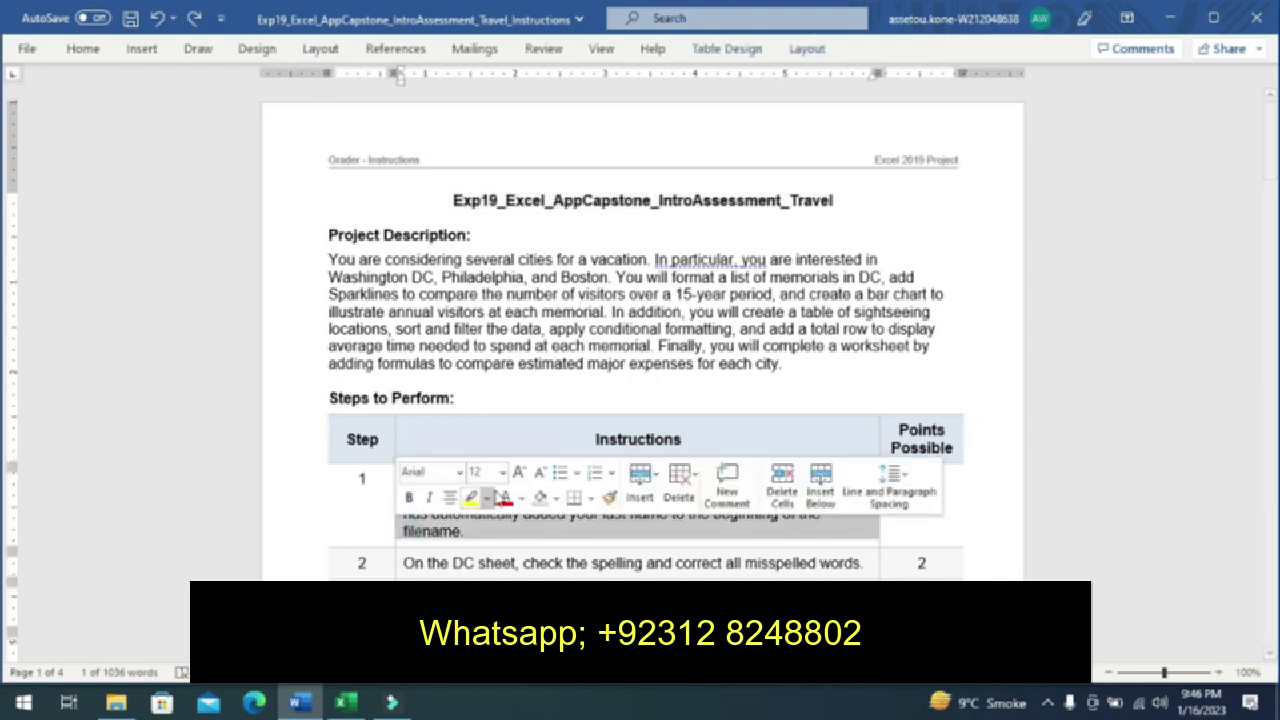
click(474, 498)
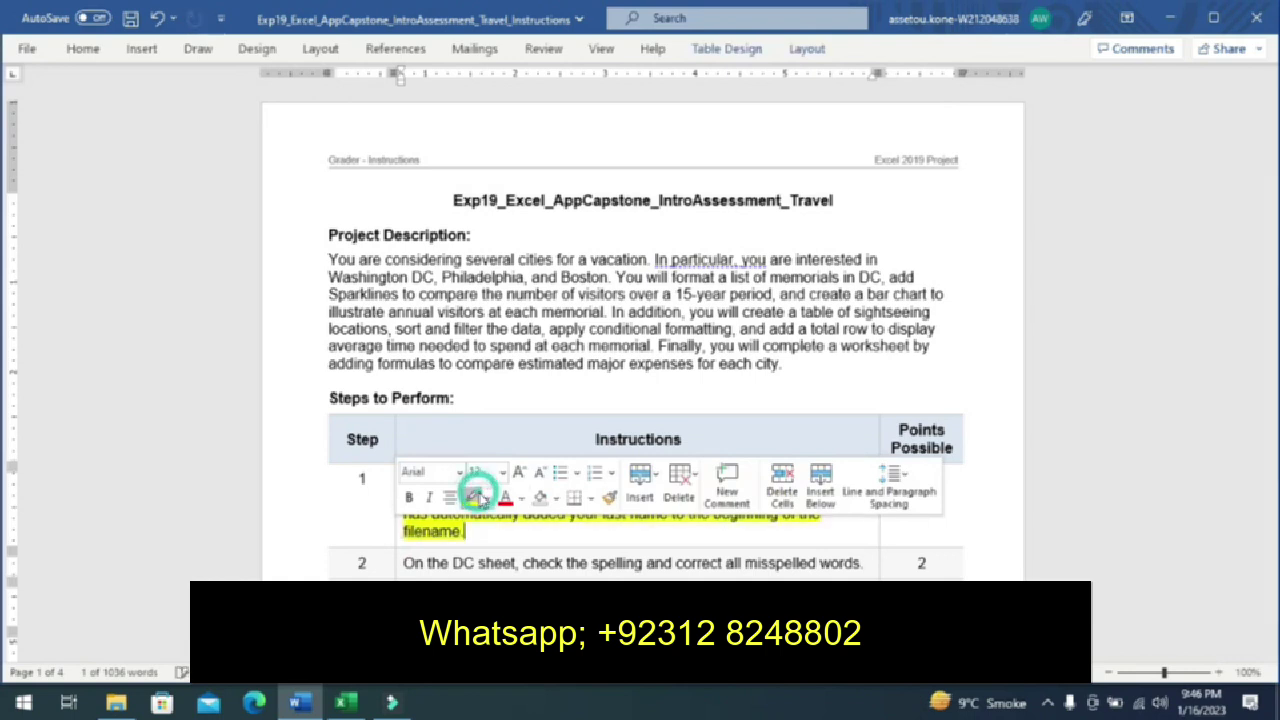
click(365, 516)
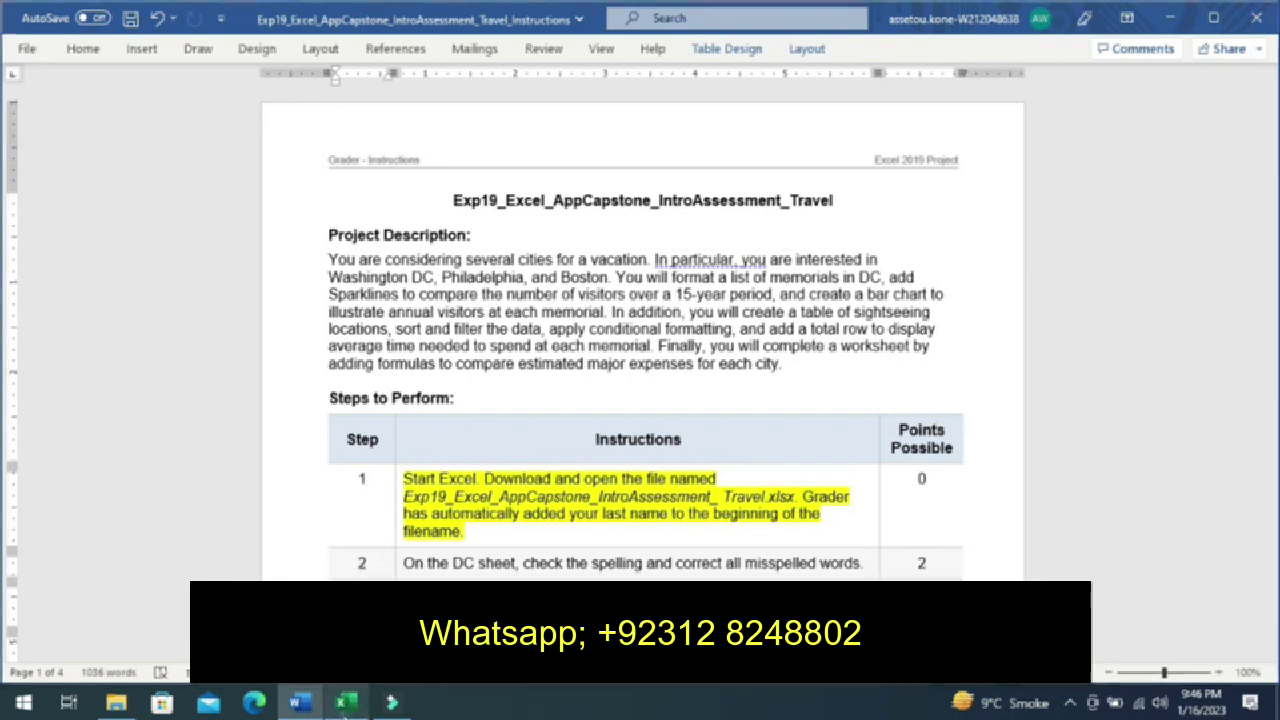
- Switch to the Excel travel workbook and look through the Places sheet, the DC sheet and the destination cost sheet
click(343, 705)
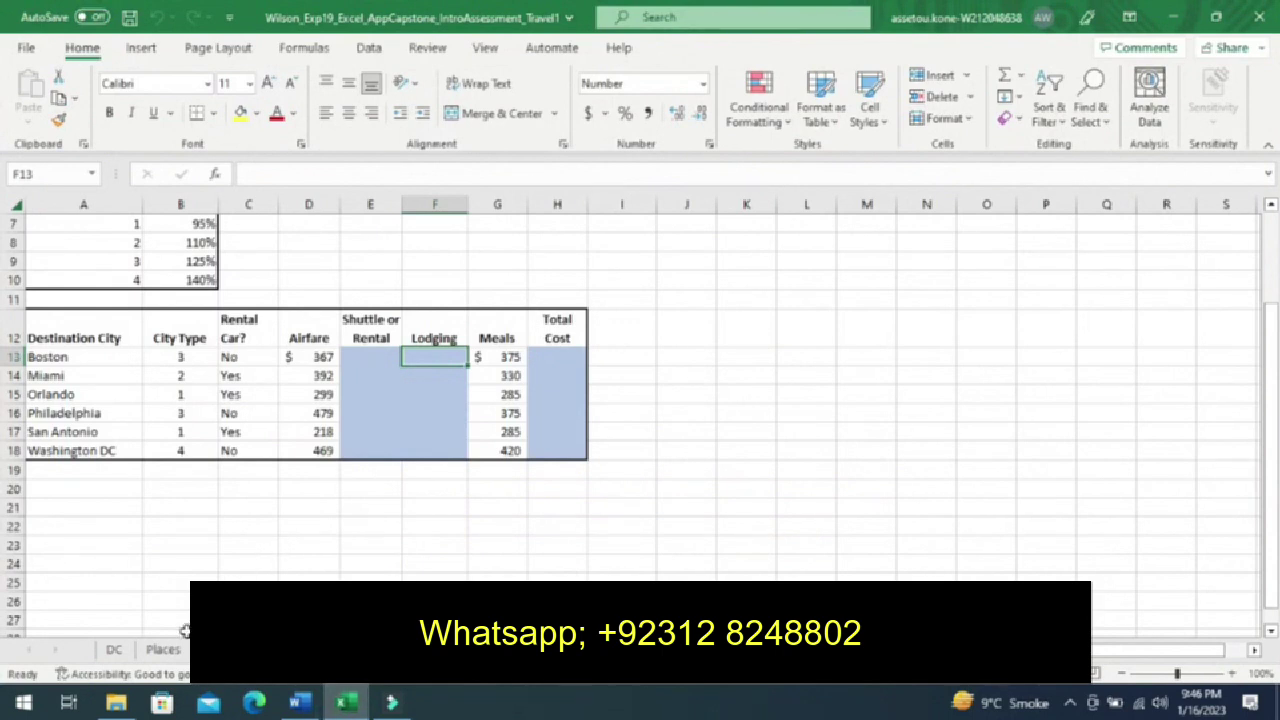
click(168, 653)
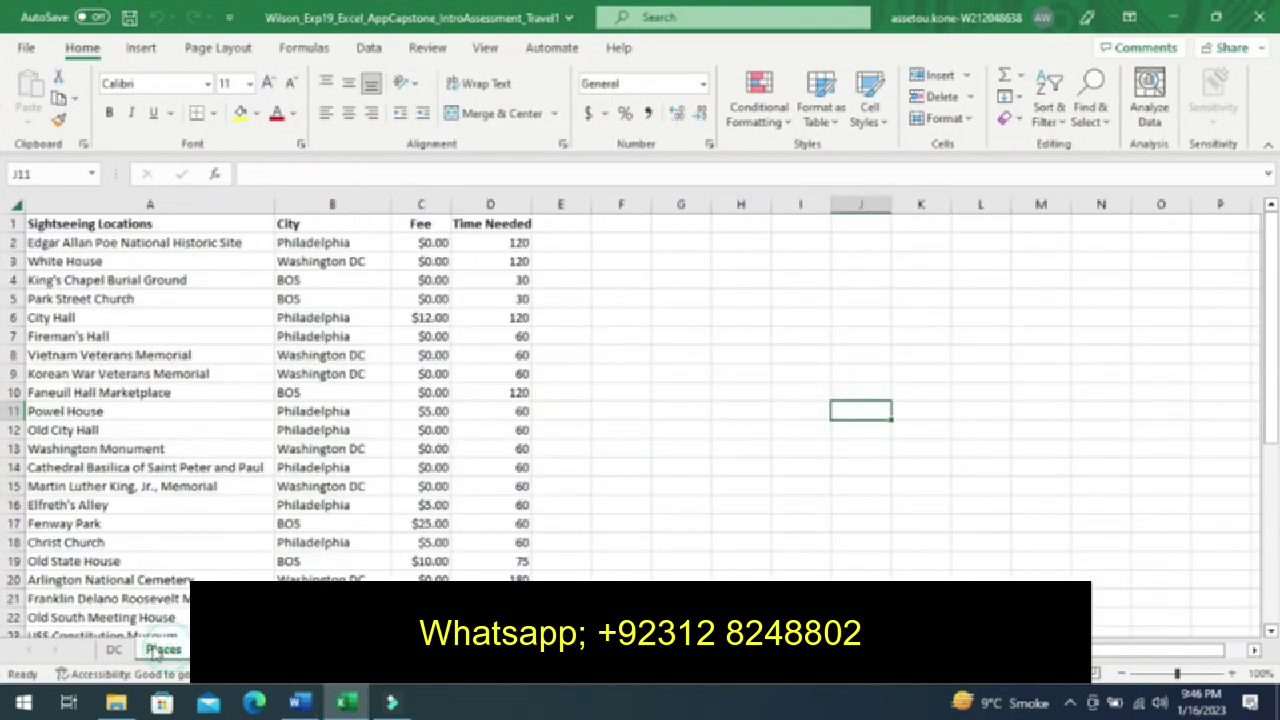
click(106, 652)
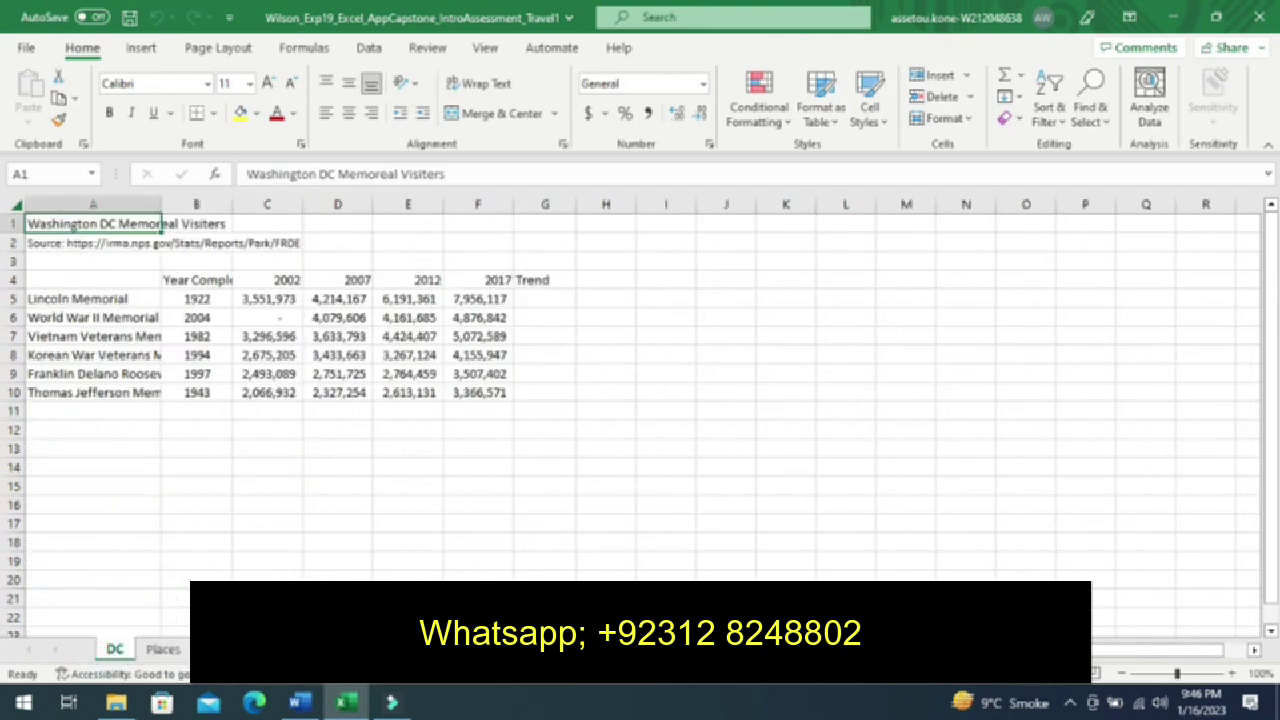
key(ctrl+Page_Down)
key(ctrl+Page_Down)
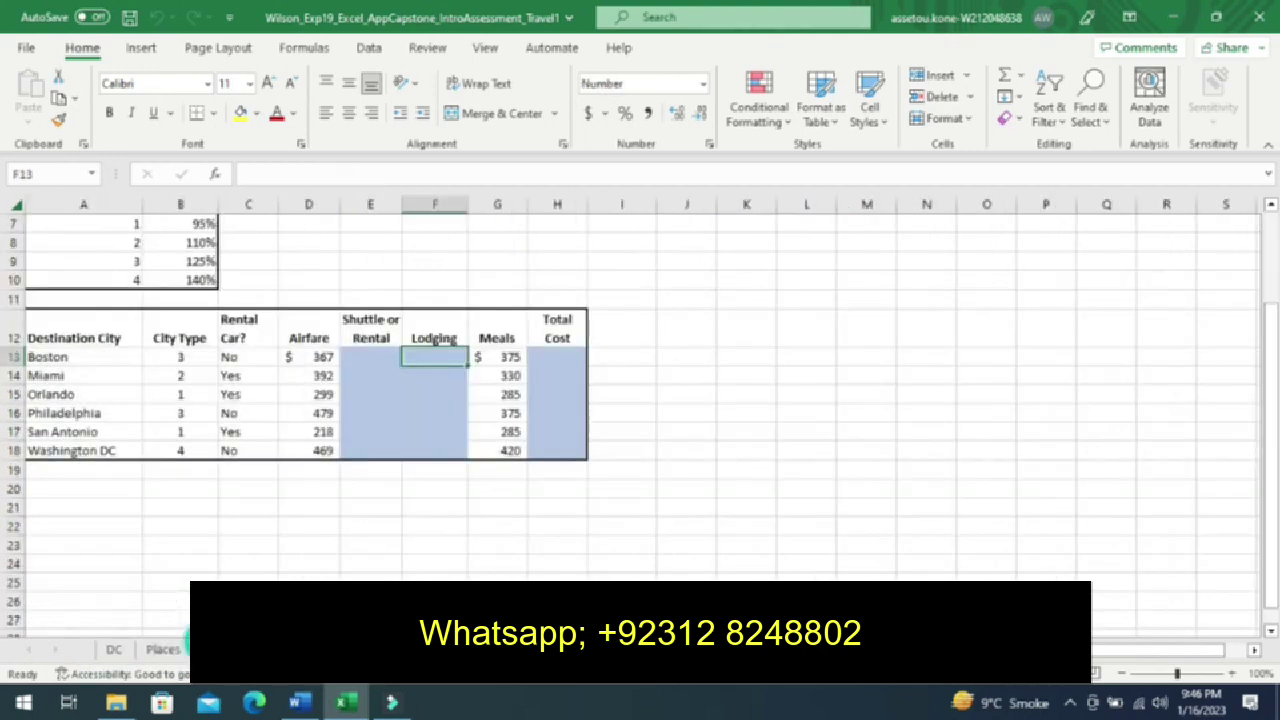
- Return to the Word instructions, undo the step 1 highlight and highlight the step 2 instruction in yellow
click(300, 704)
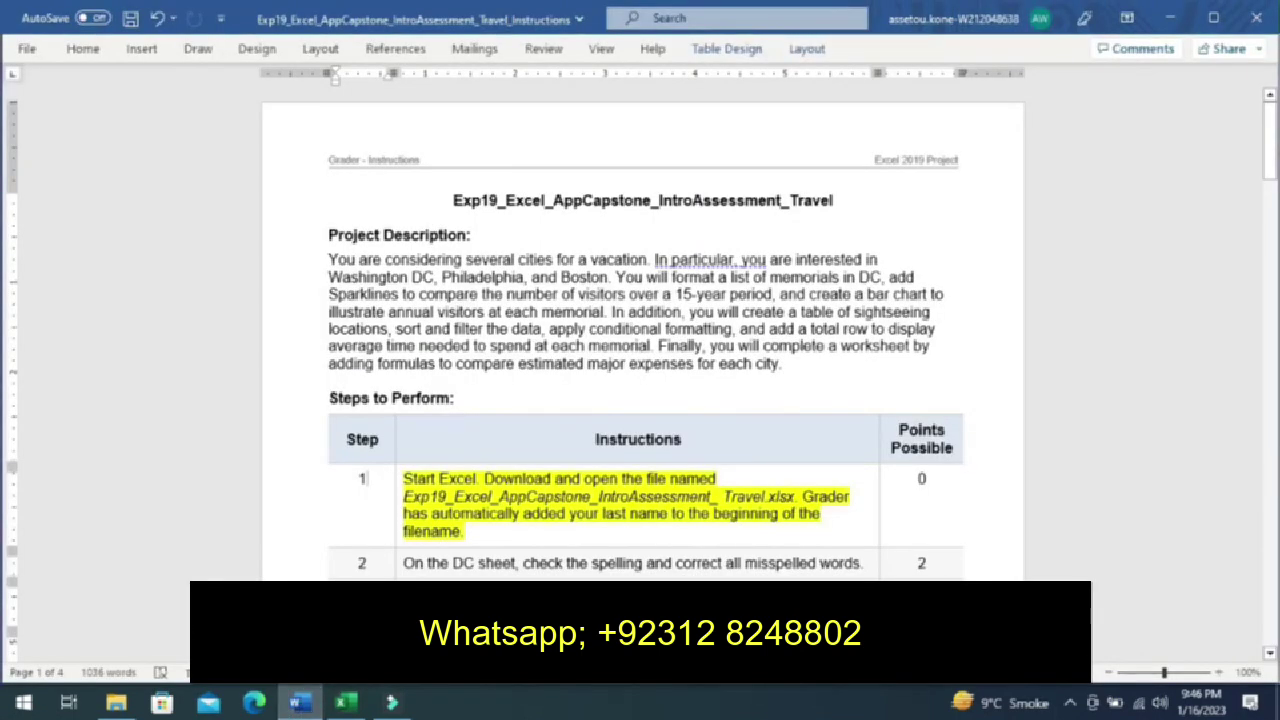
key(ctrl+z)
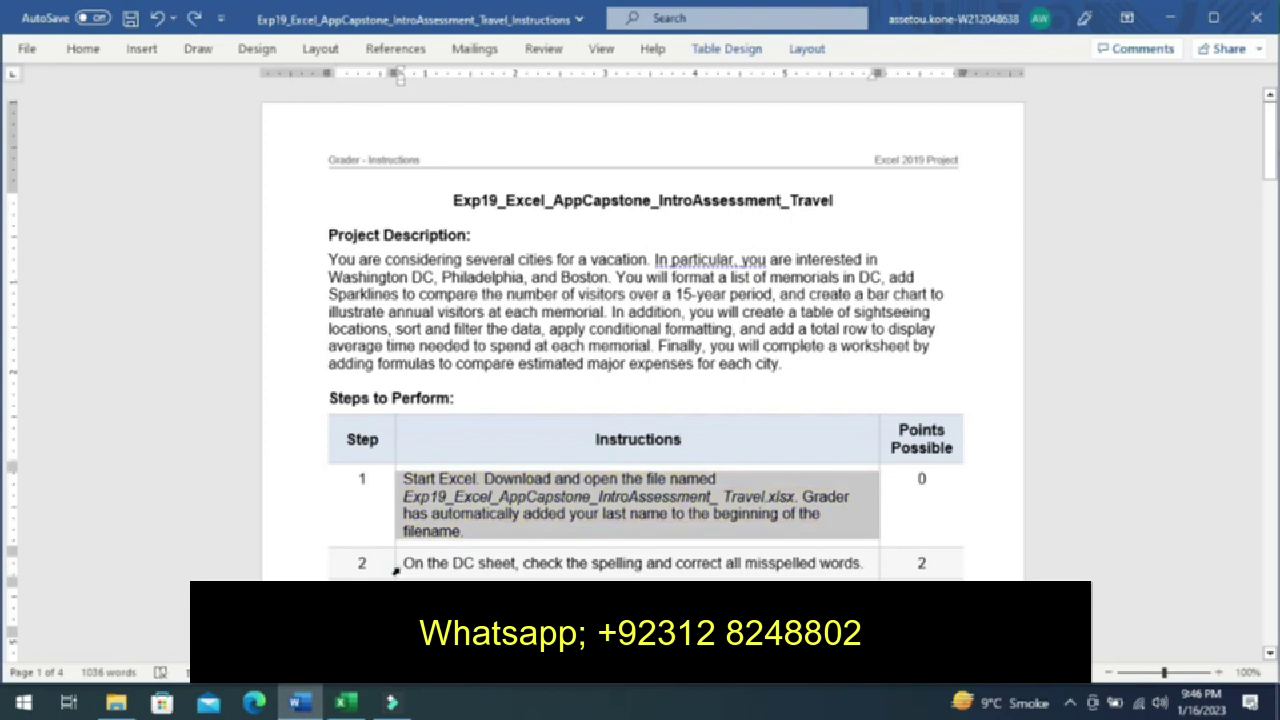
click(396, 569)
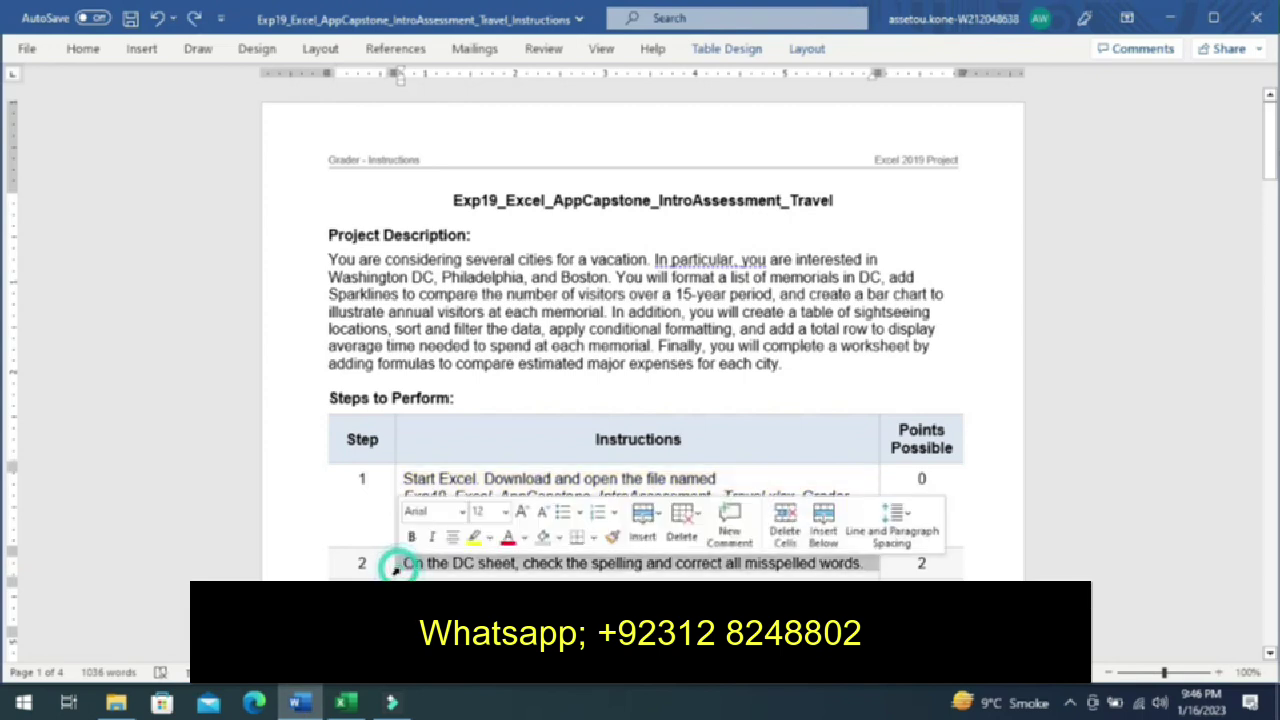
click(475, 539)
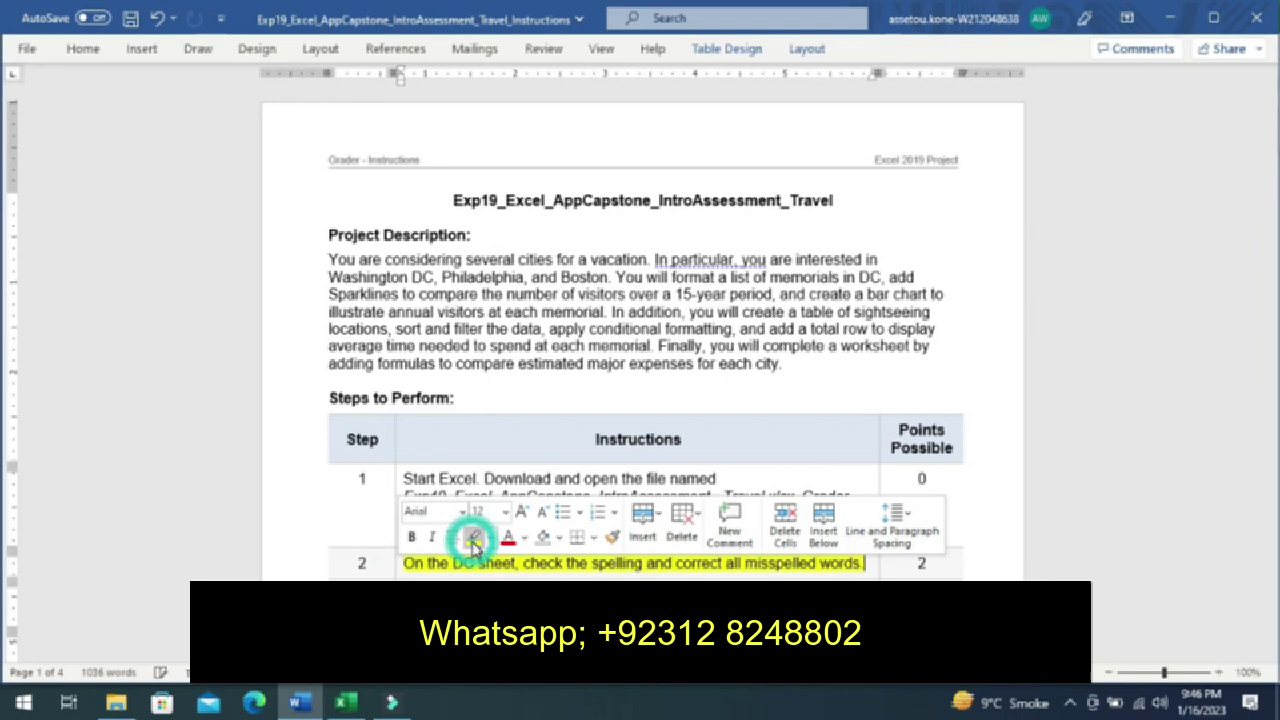
click(390, 565)
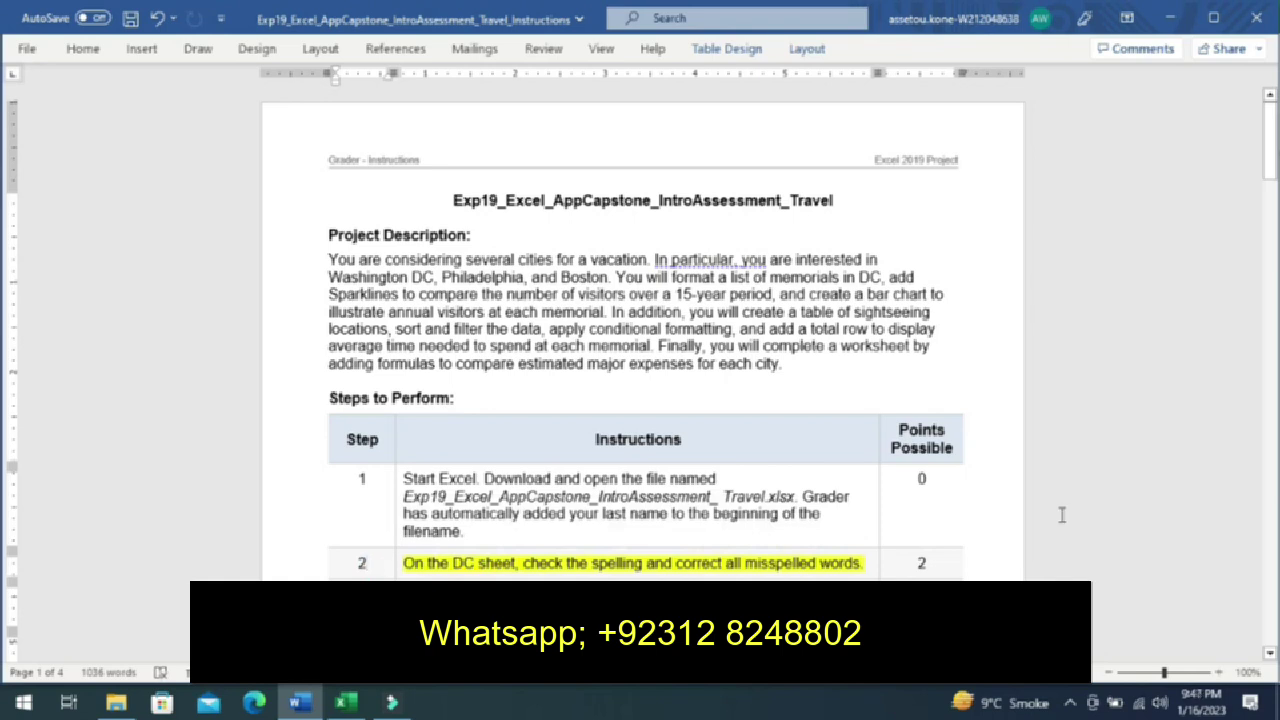
- Examine the instructions table from step 2 through step 6
click(1271, 654)
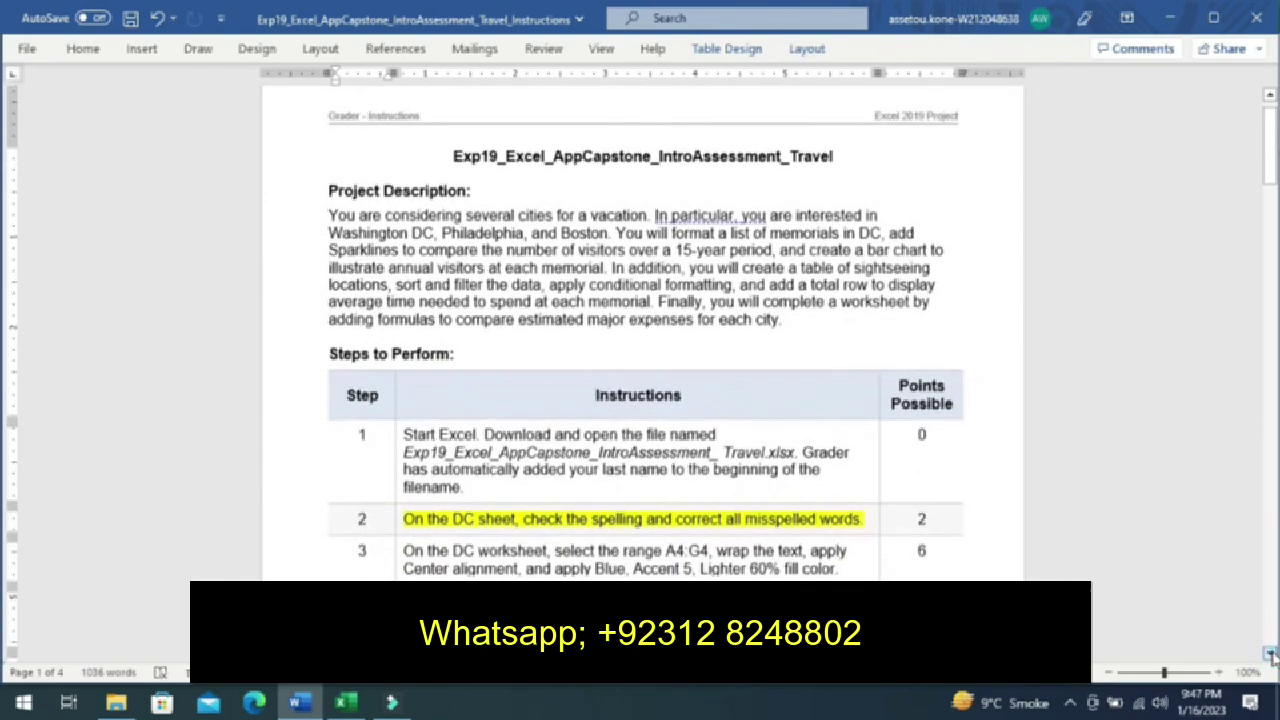
click(1271, 654)
click(1271, 654)
click(1271, 654)
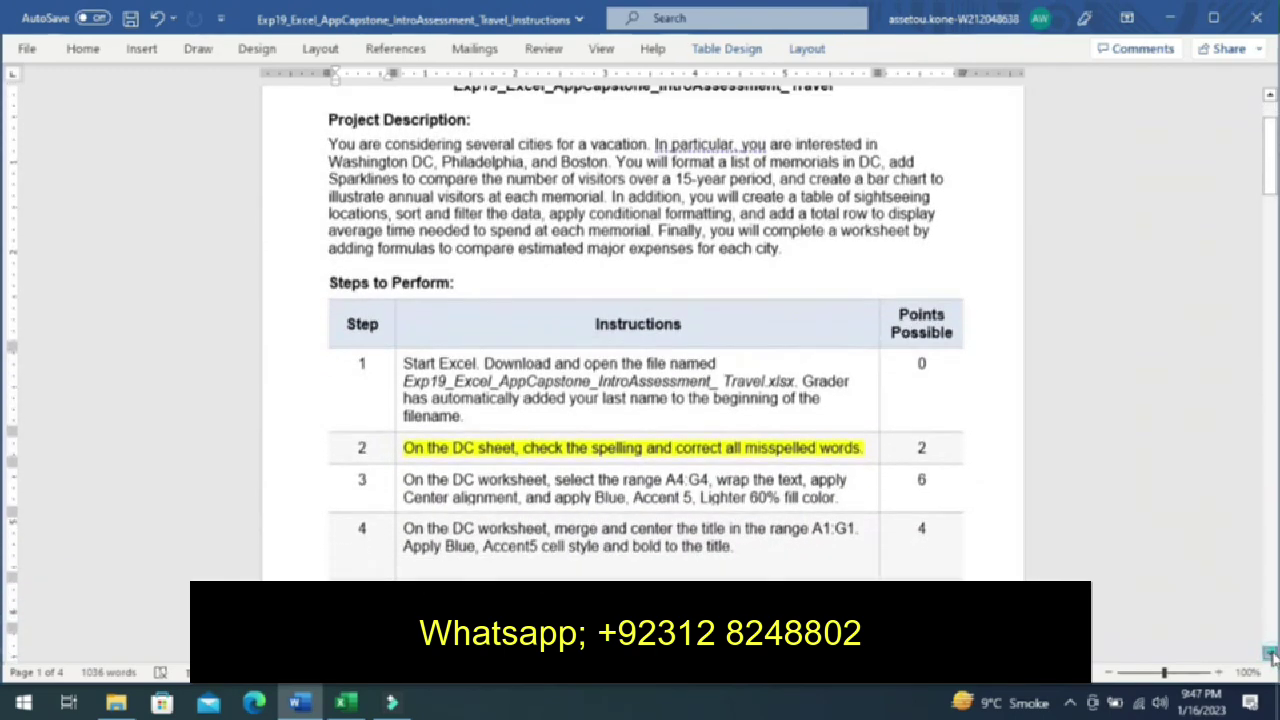
click(1271, 654)
click(1271, 654)
click(1271, 654)
click(1271, 654)
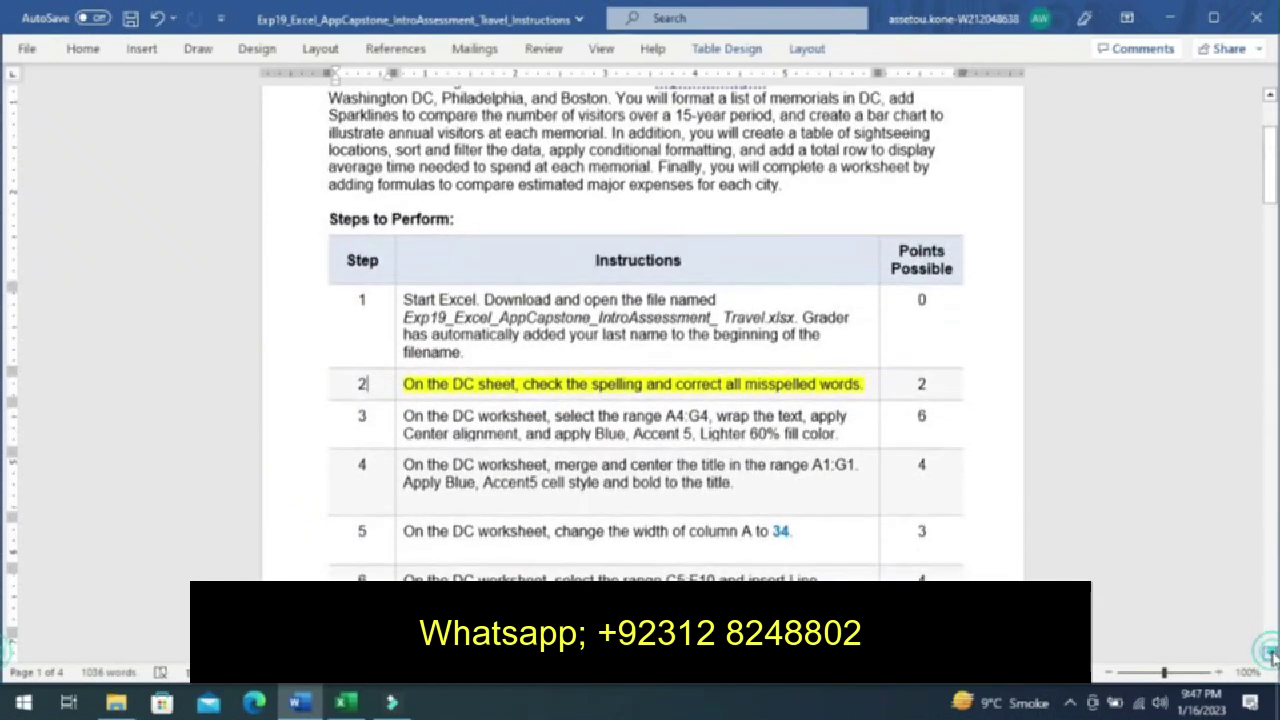
click(1271, 654)
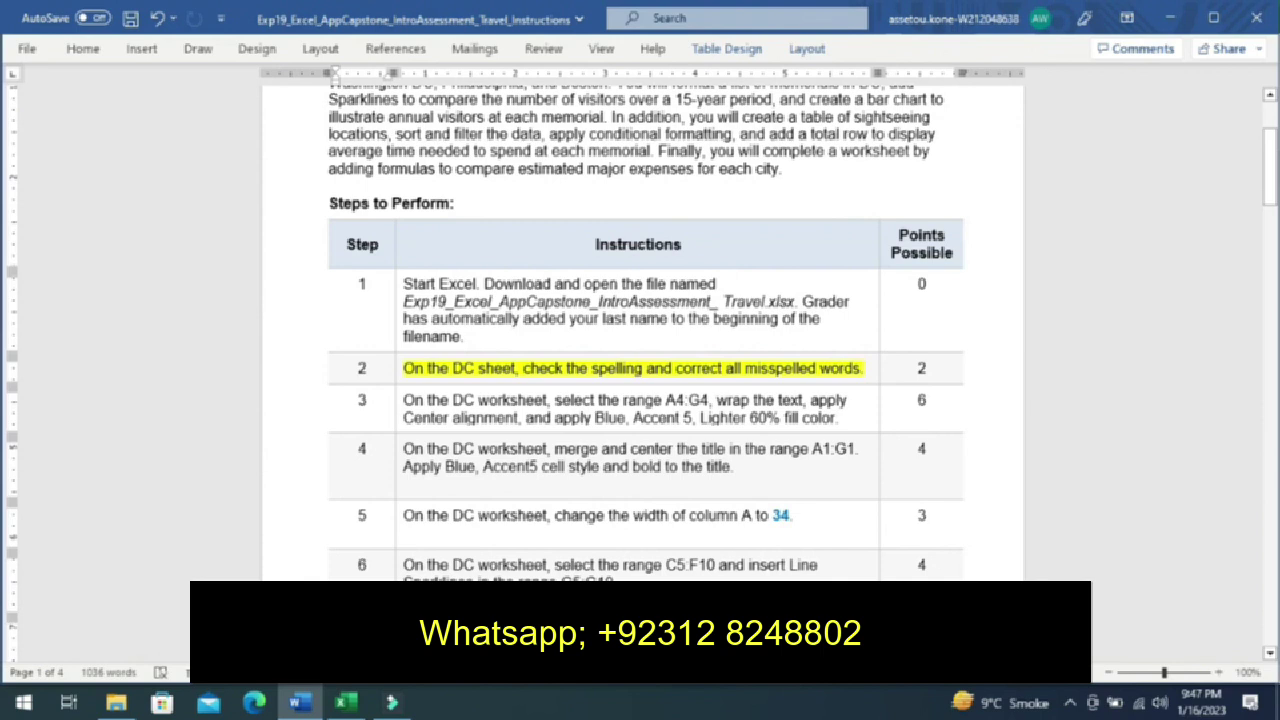
- In Excel, spell-check the range A1:G10 on the DC sheet, correcting the title's misspelled words to "Memorial" and "Visitors"
click(347, 704)
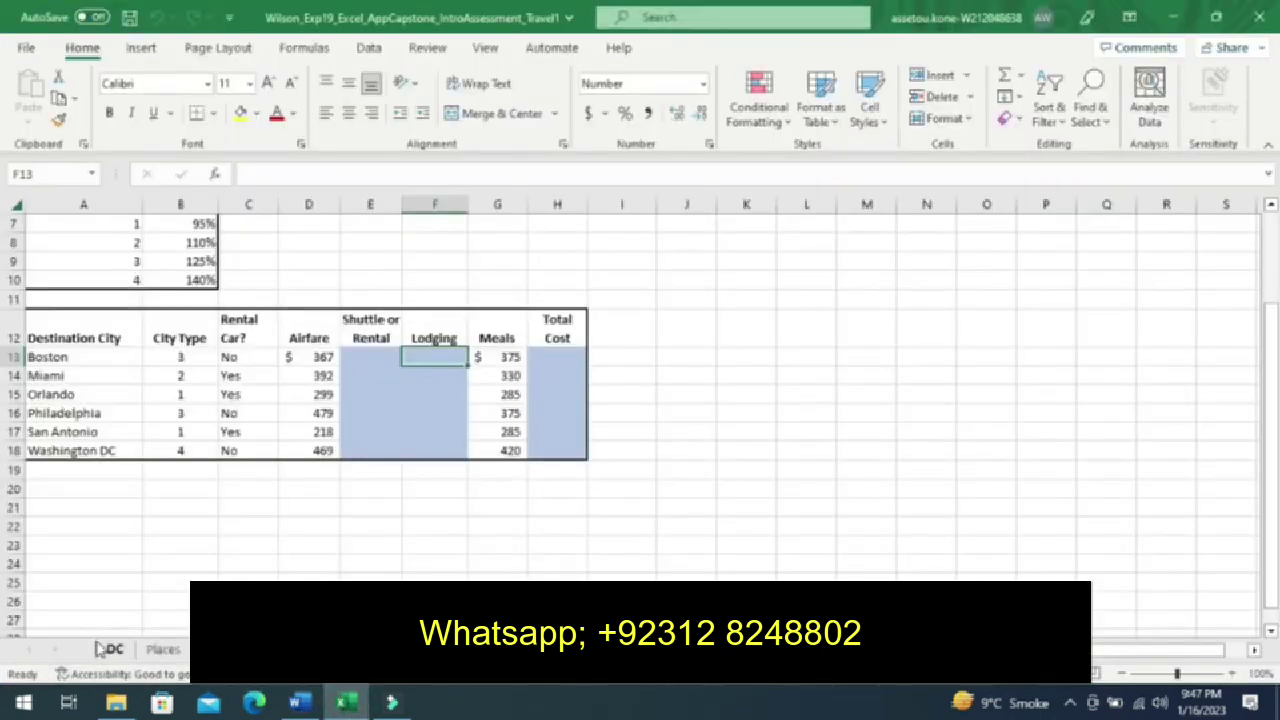
click(110, 651)
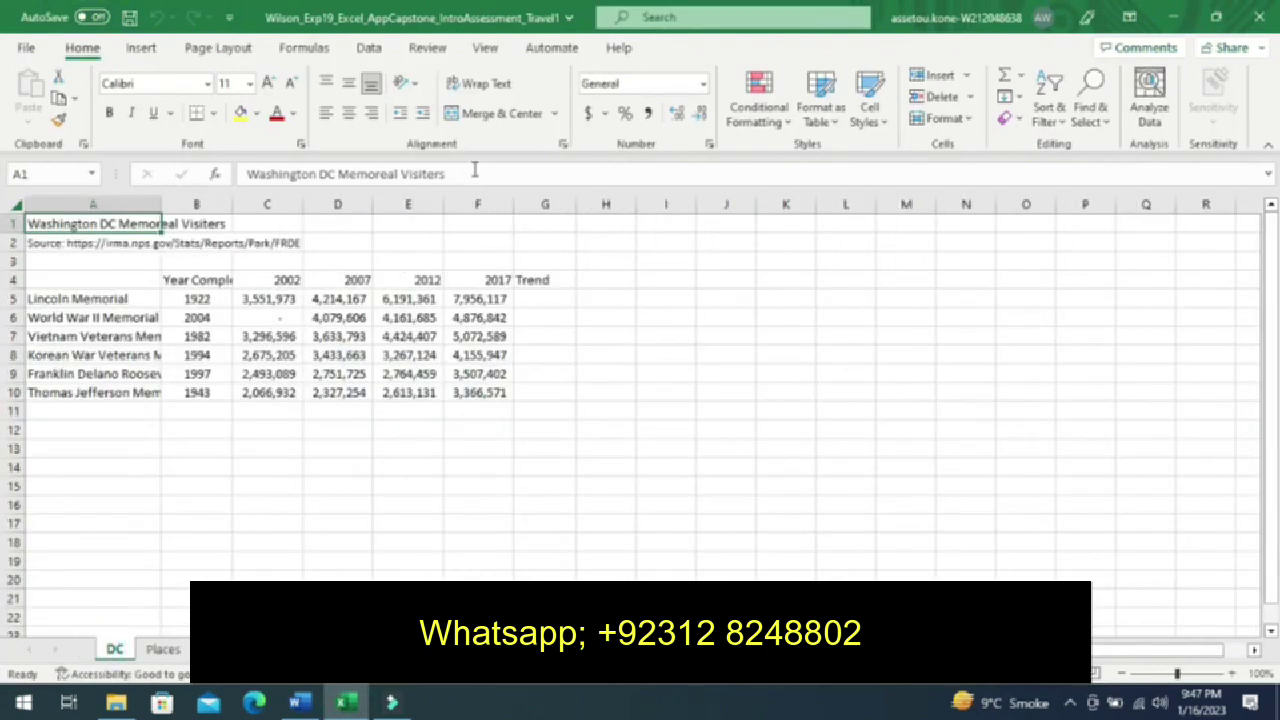
click(425, 48)
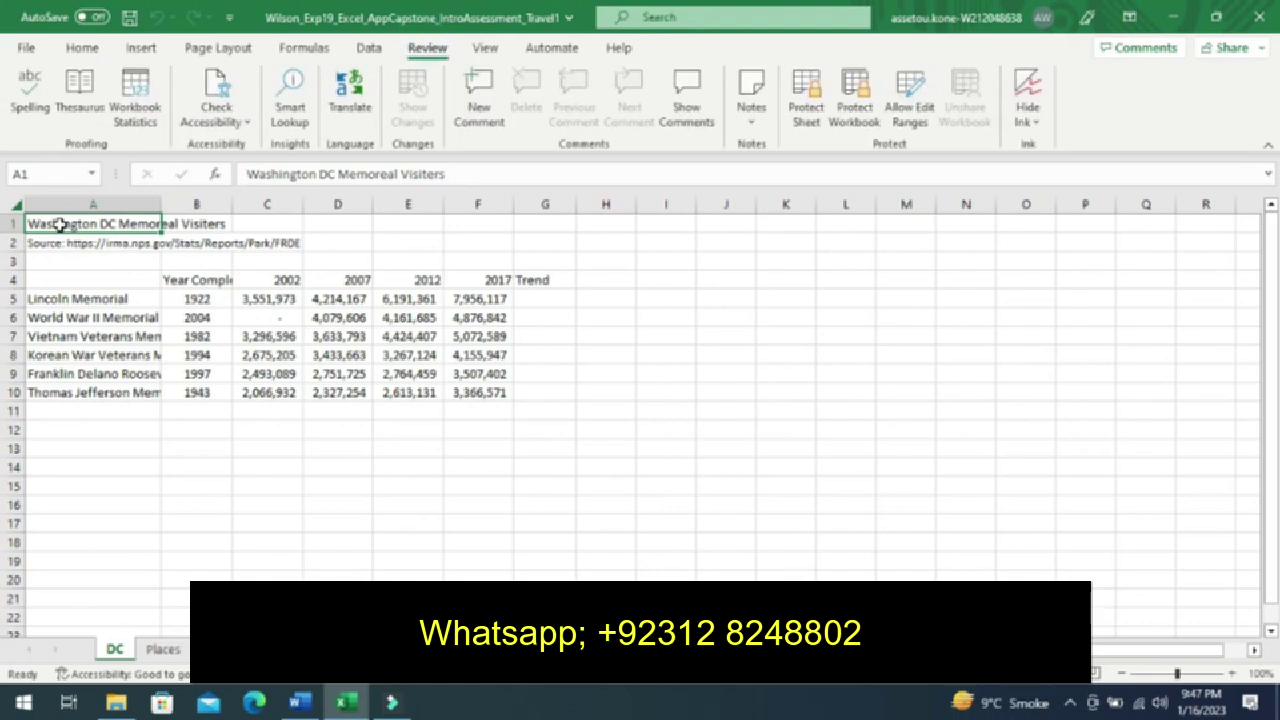
drag(60, 225, 521, 387)
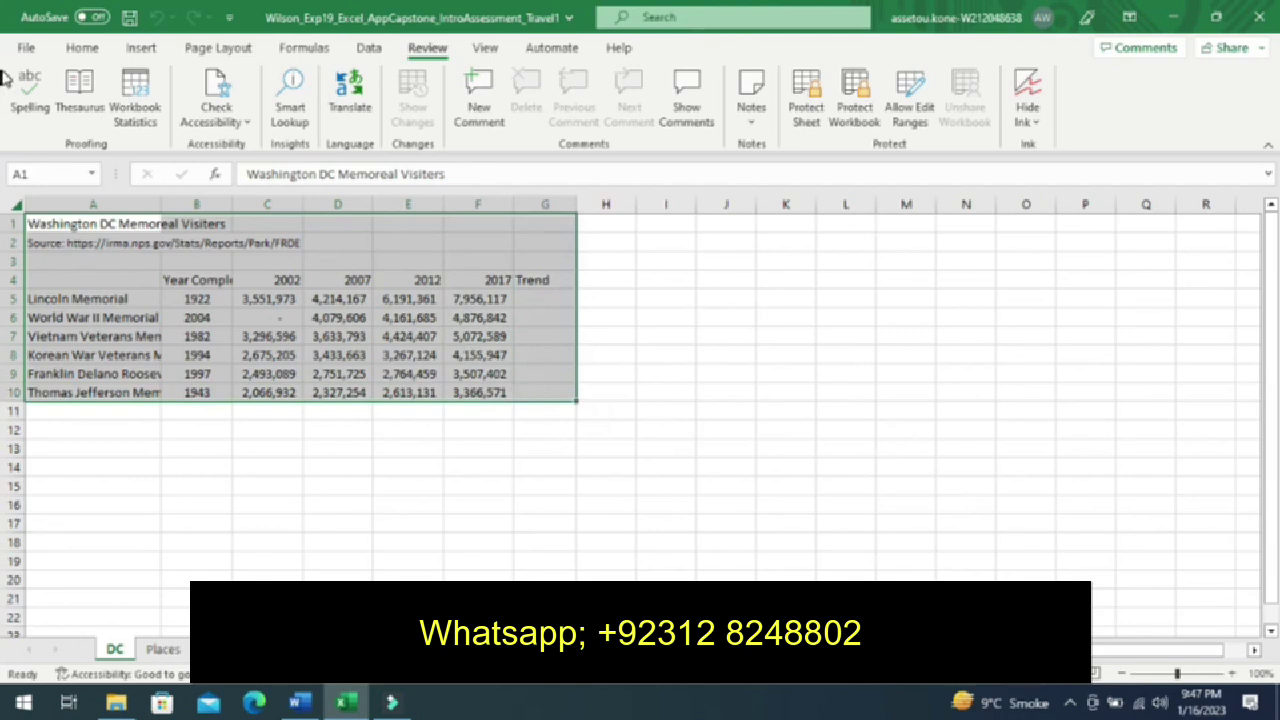
click(40, 94)
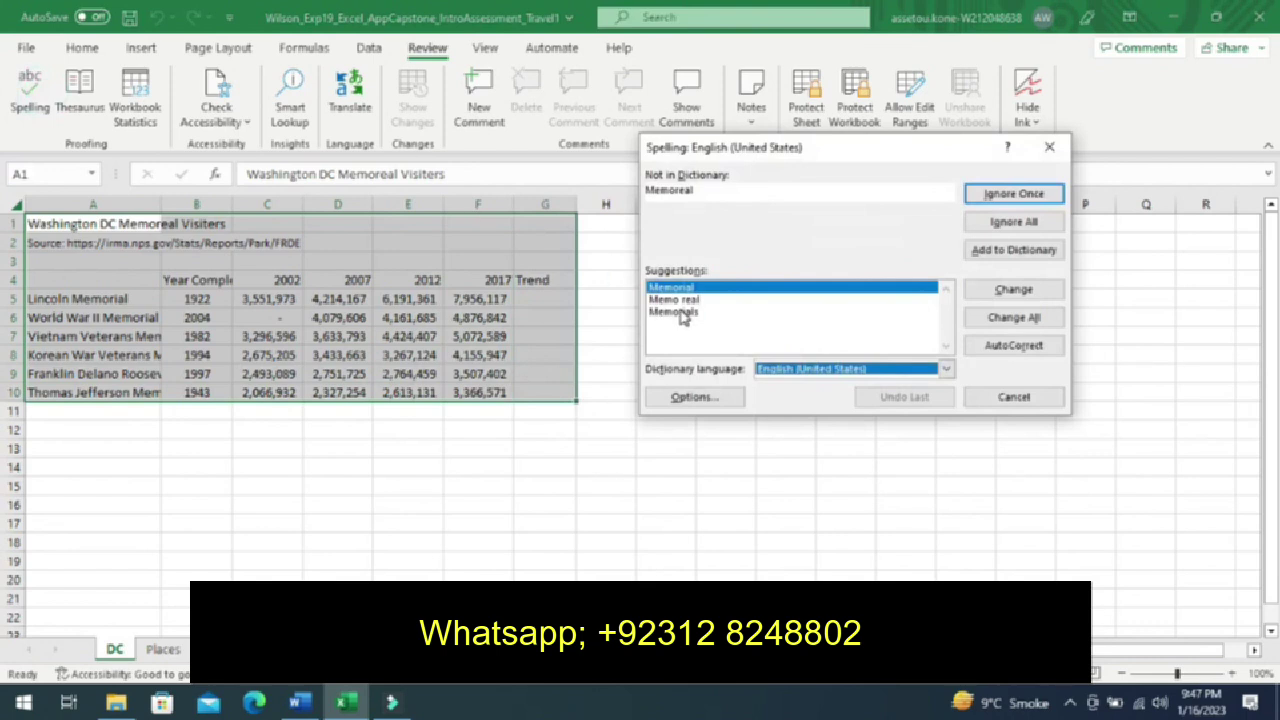
click(1012, 290)
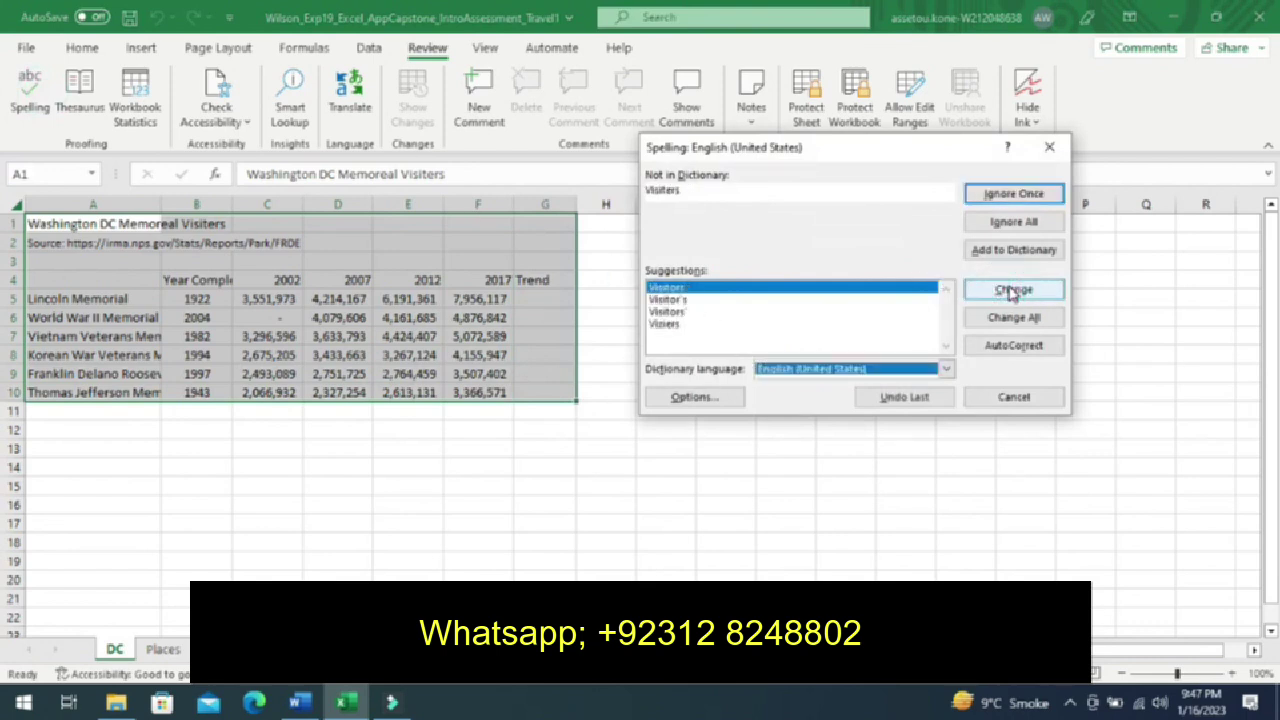
click(1012, 290)
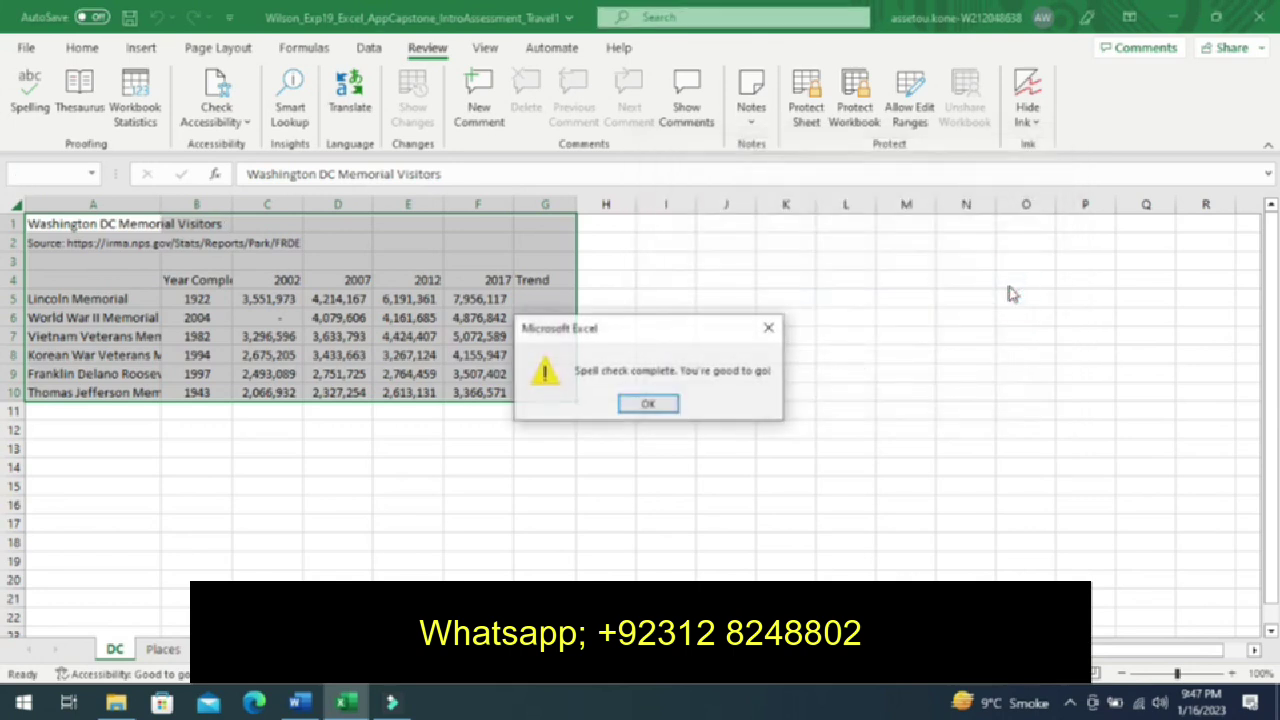
click(648, 398)
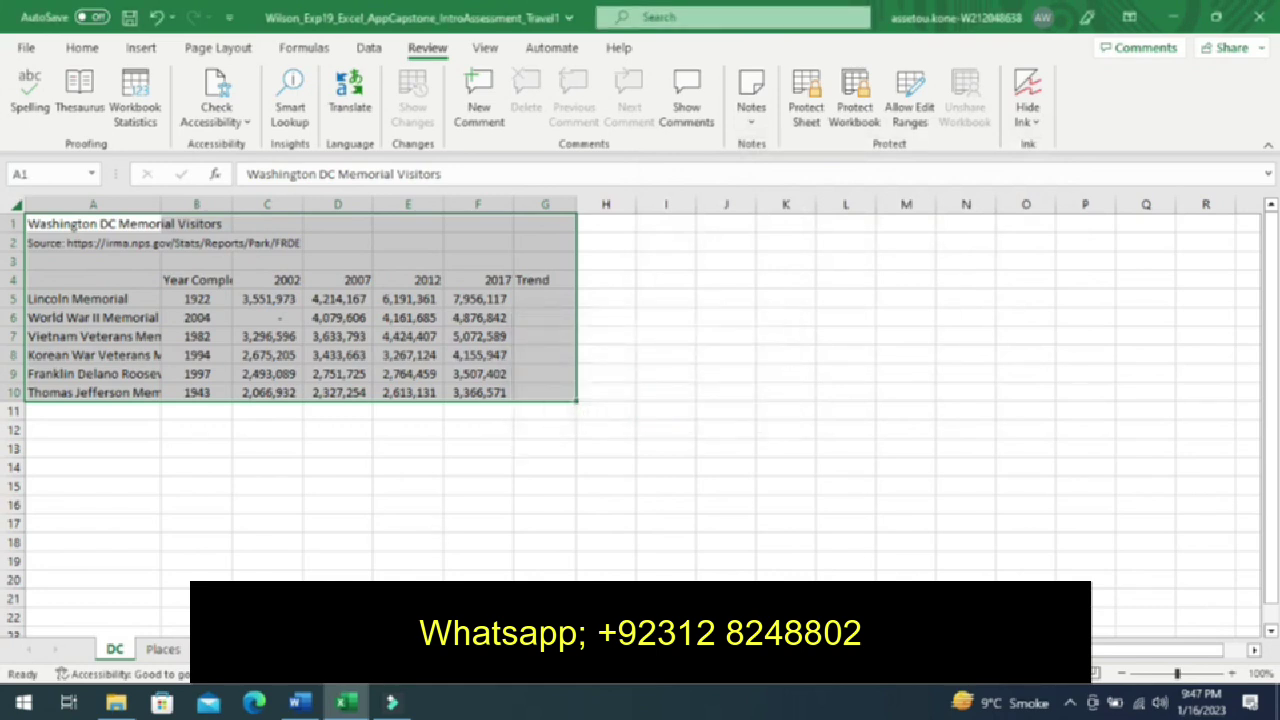
- Switch to the Word instructions, undo the step 2 highlight and highlight the step 3 instruction in yellow
click(300, 703)
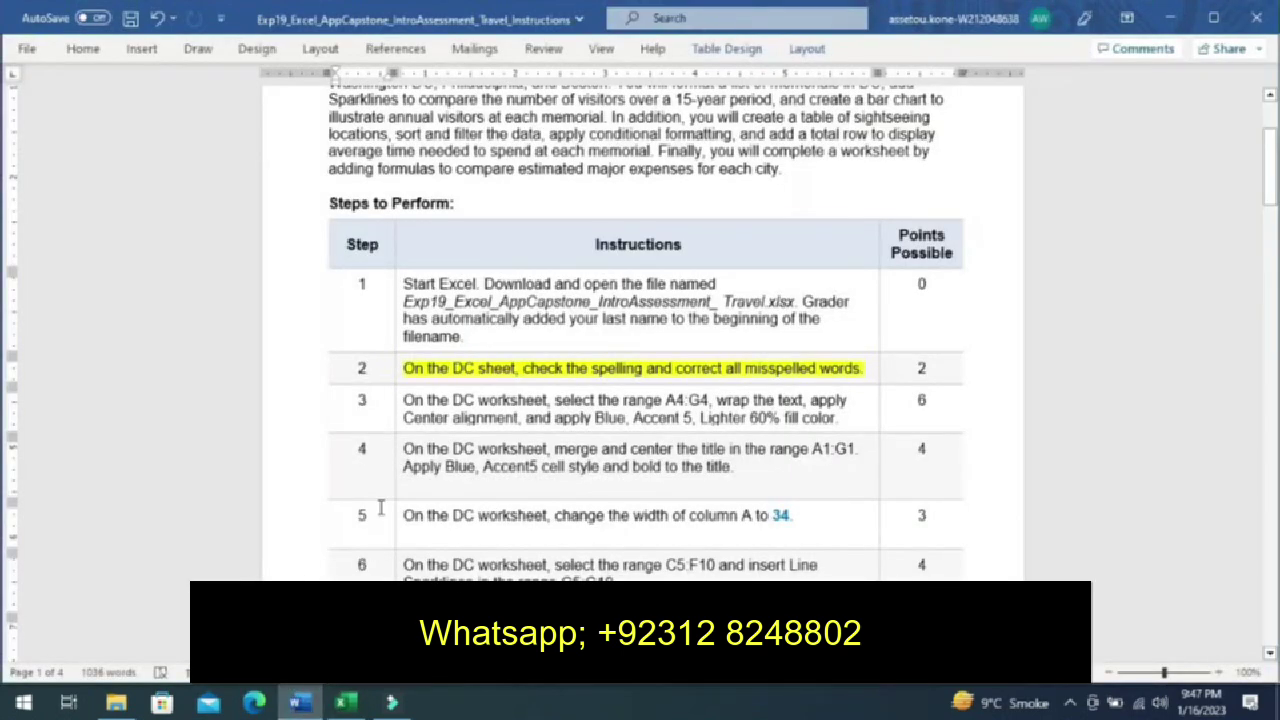
key(Tab)
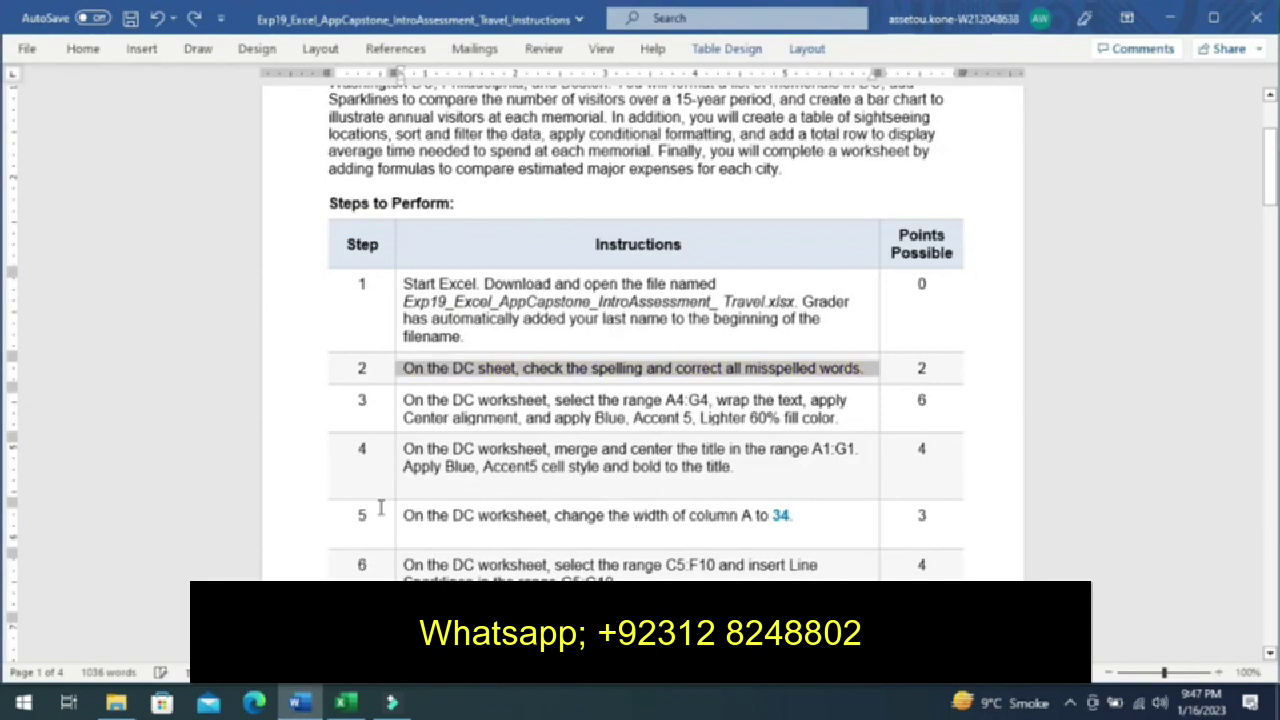
click(398, 424)
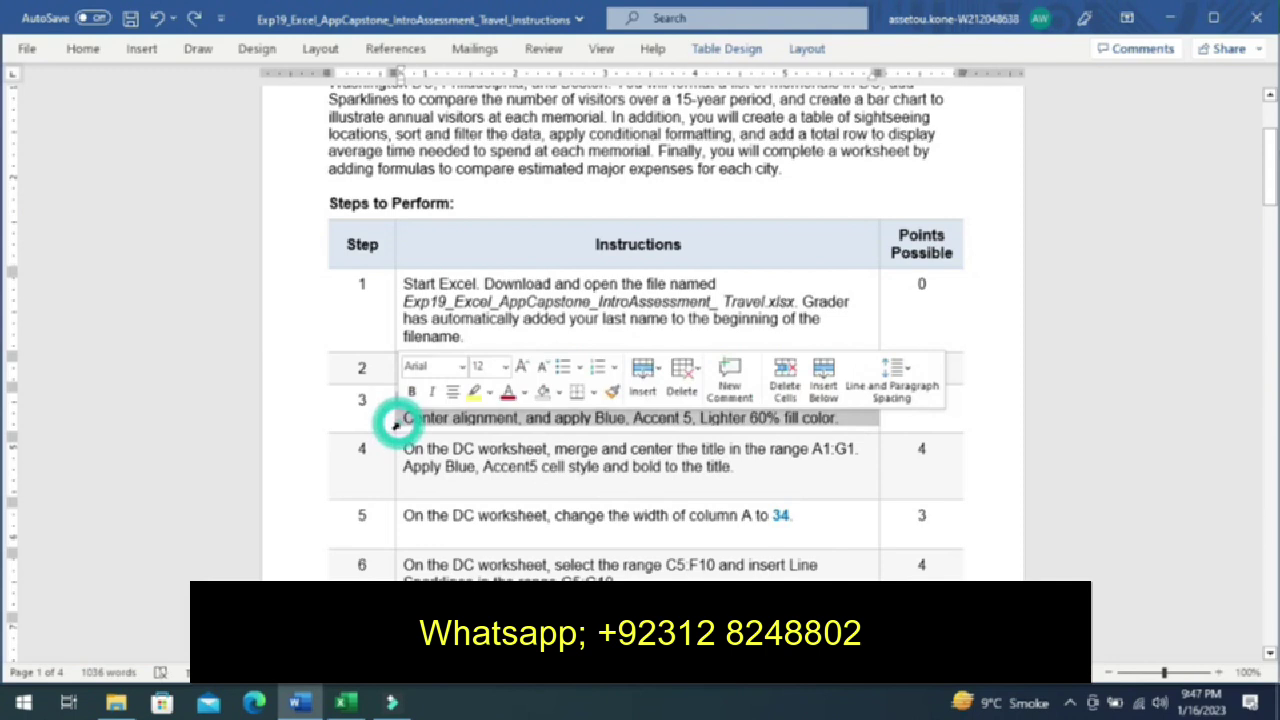
click(477, 395)
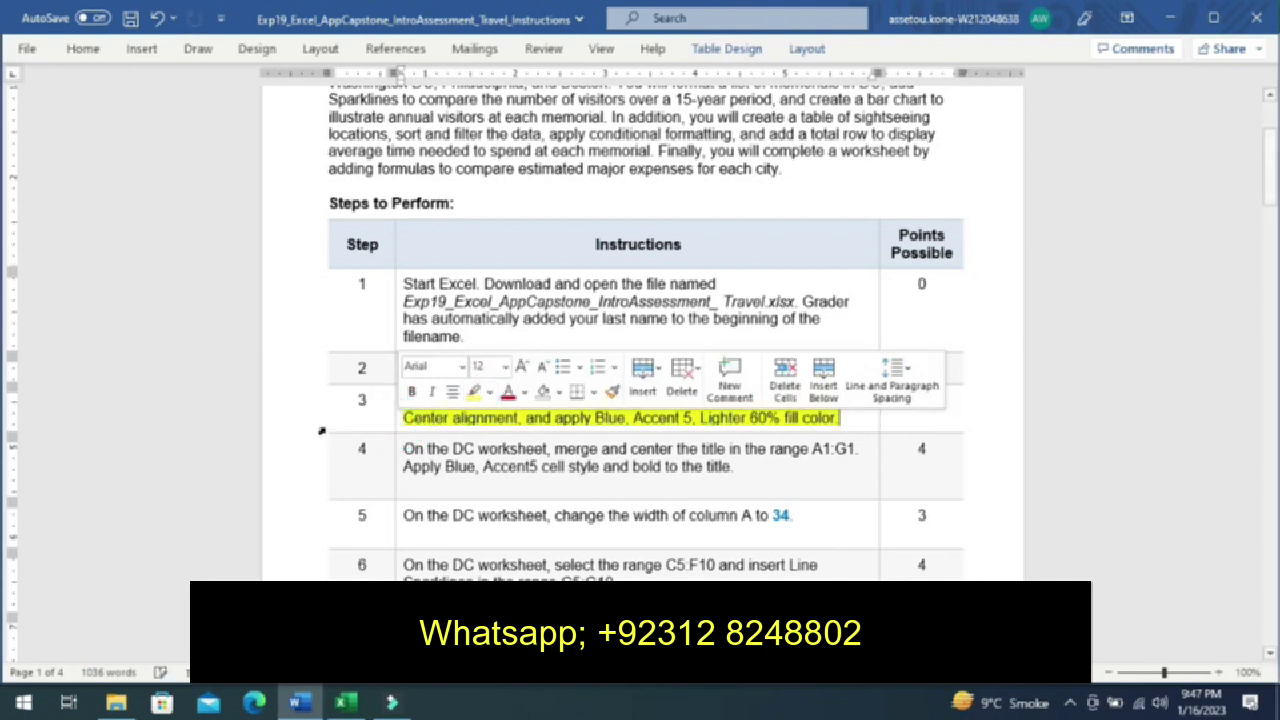
click(355, 413)
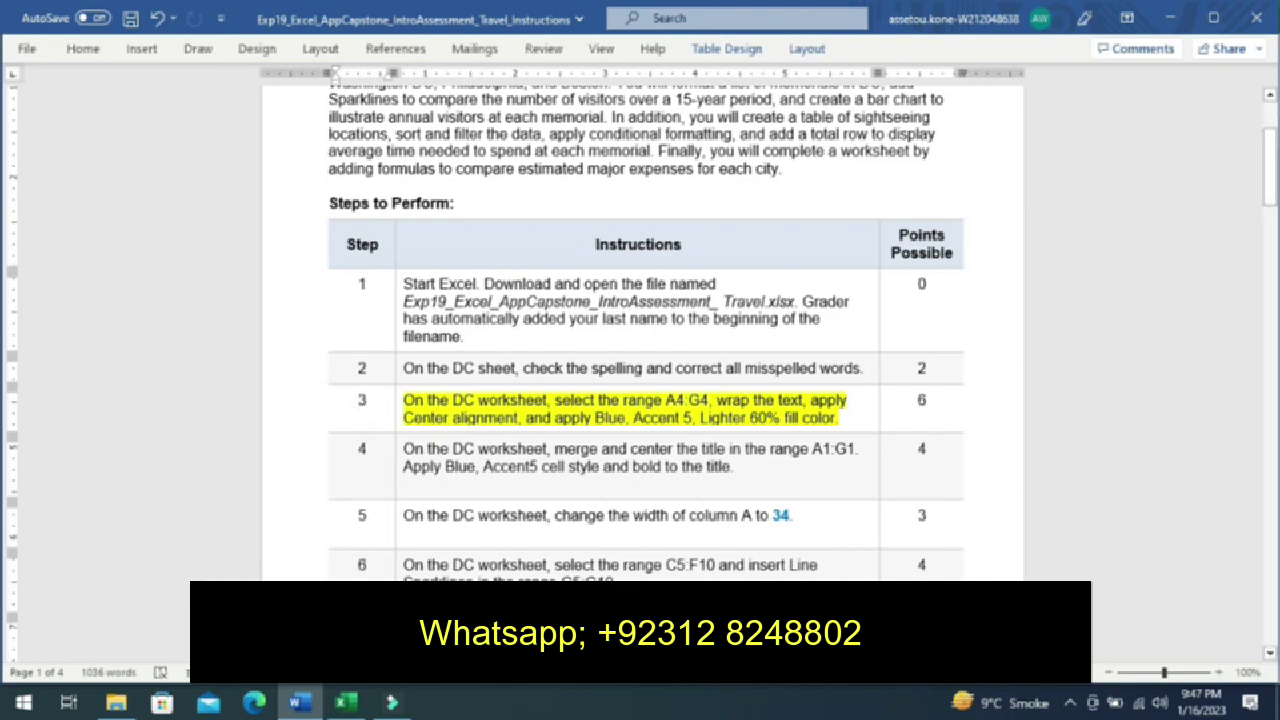
- Switch to Excel and apply Wrap Text and Center alignment to the range A4:G4 on the DC sheet
click(346, 703)
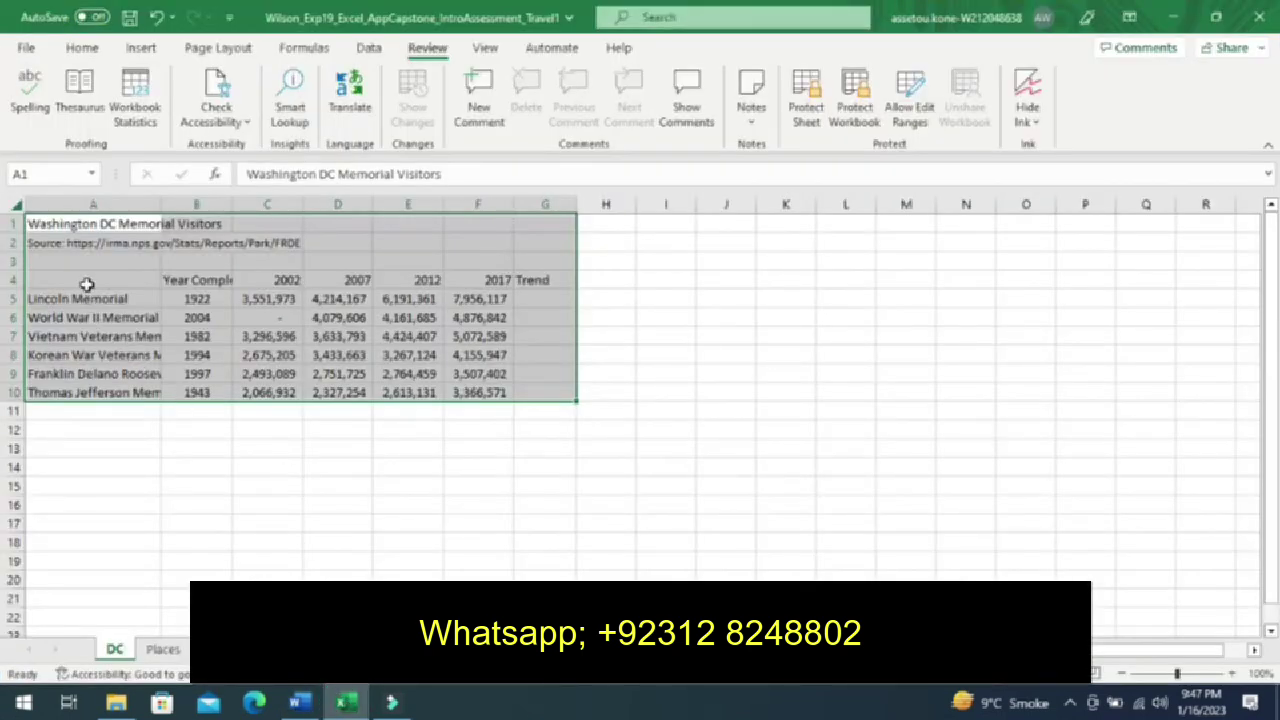
click(87, 284)
drag(87, 284, 545, 281)
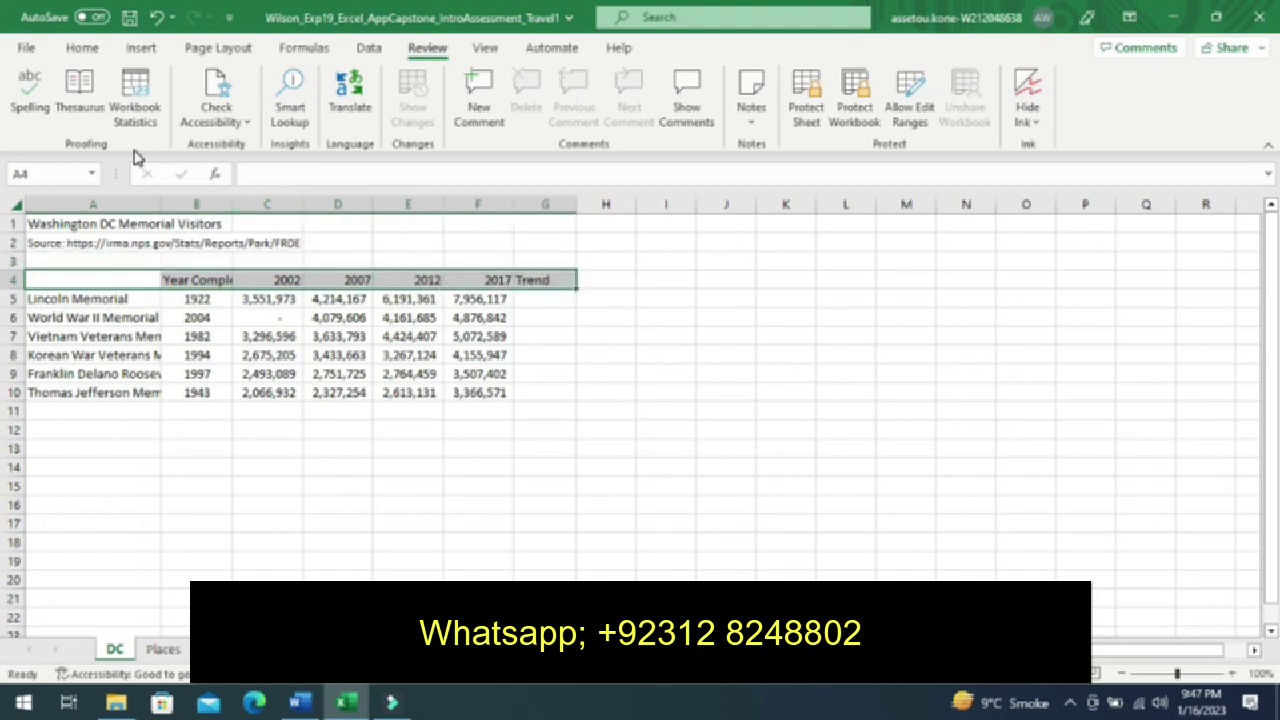
click(84, 48)
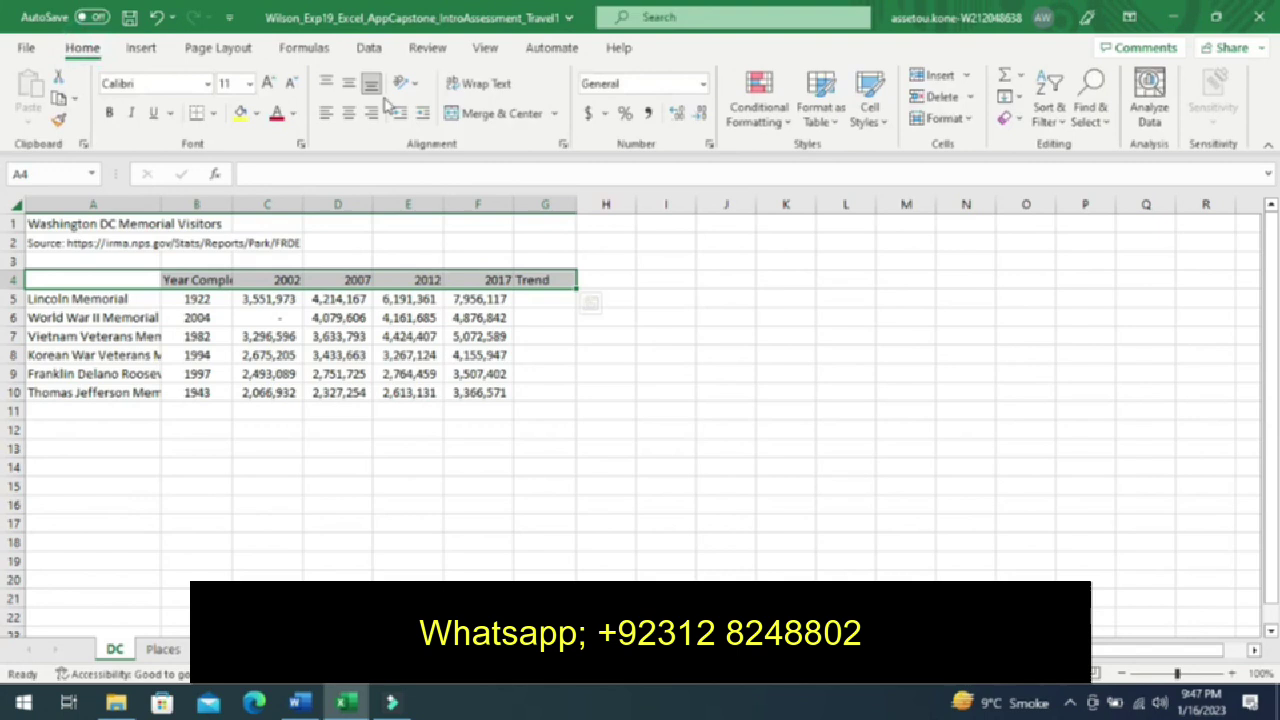
click(487, 88)
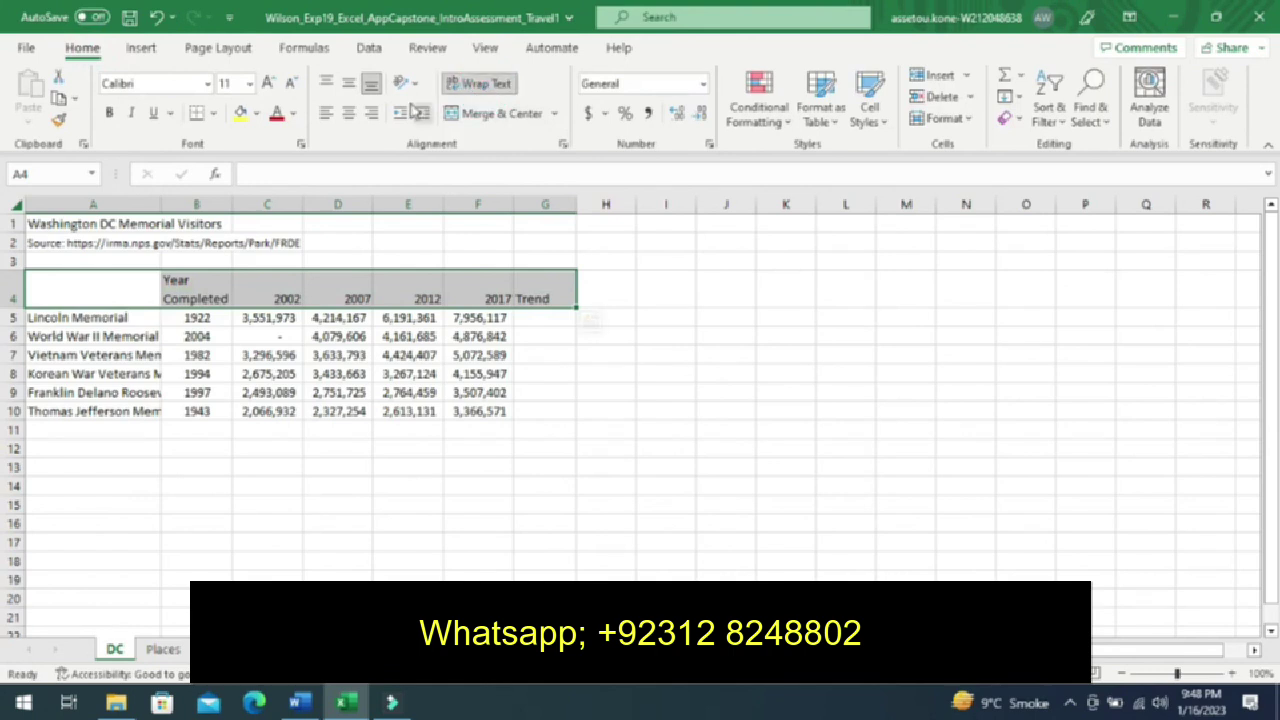
click(350, 113)
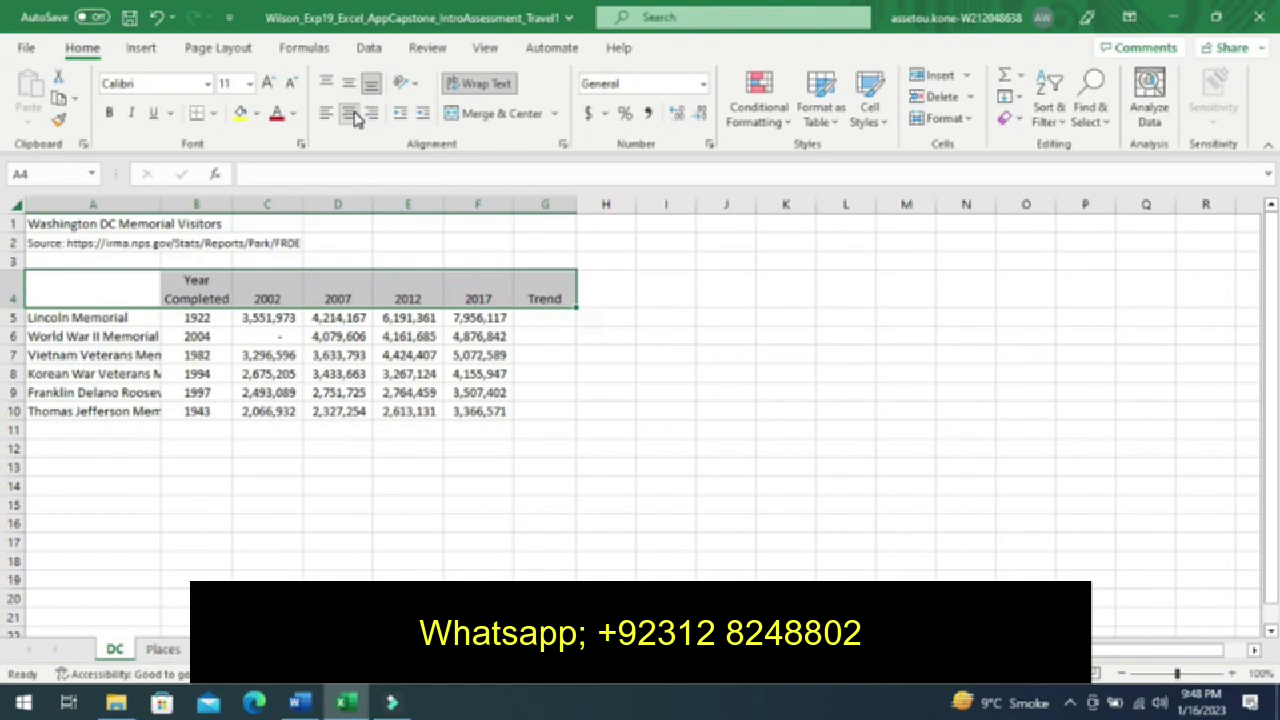
- Fill the header range A4:G4 on the DC sheet with Blue, Accent 5, Lighter 60%
click(256, 118)
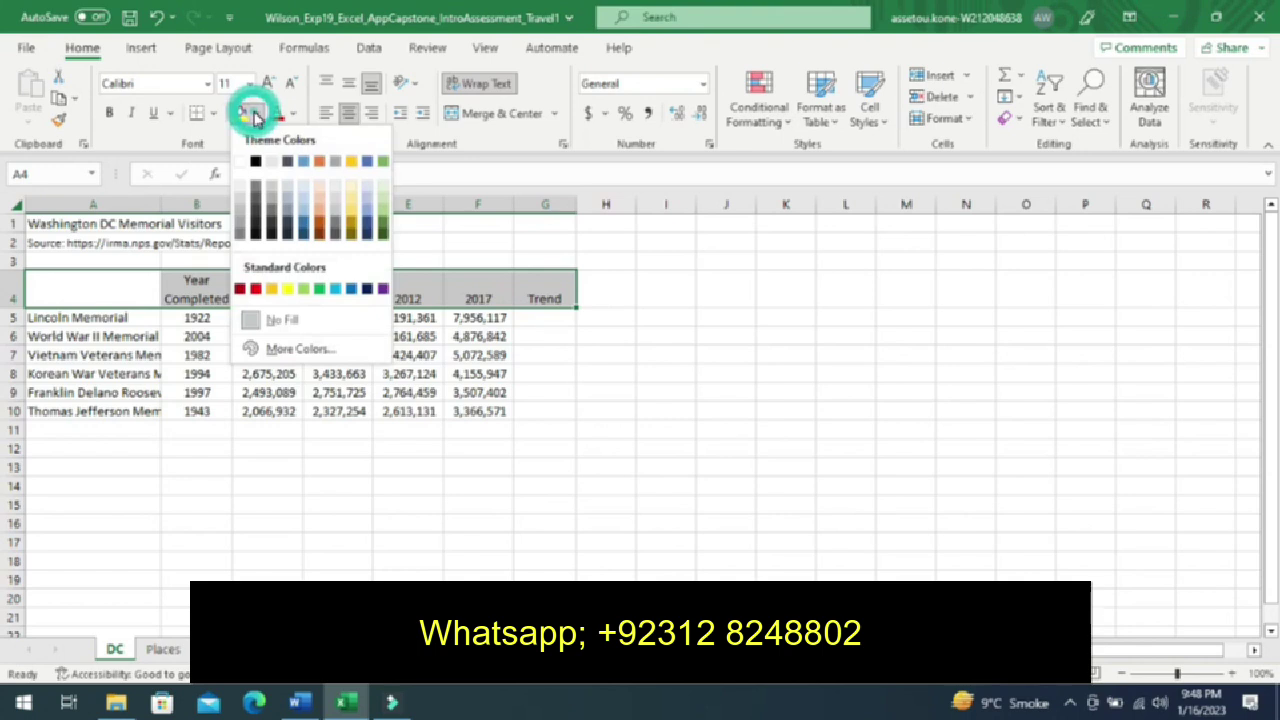
click(365, 201)
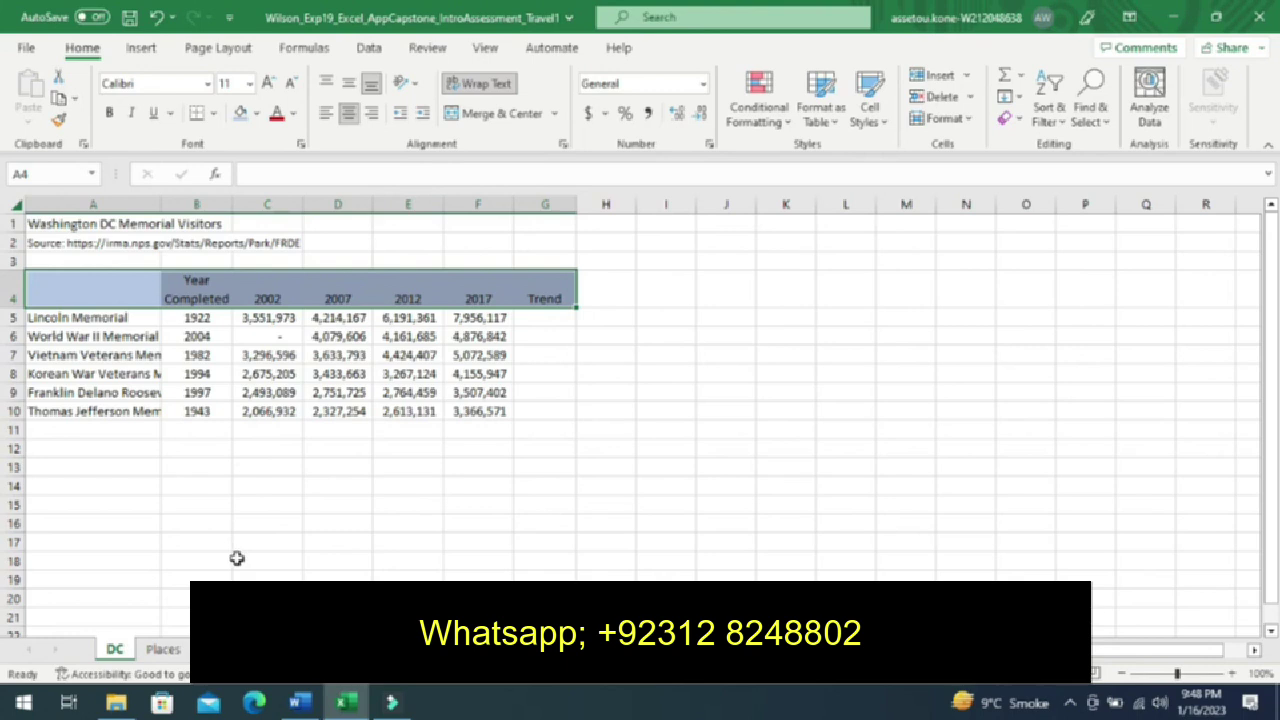
- Switch to the Word instructions, undo the step 3 highlight and highlight the step 4 instruction in yellow
click(299, 704)
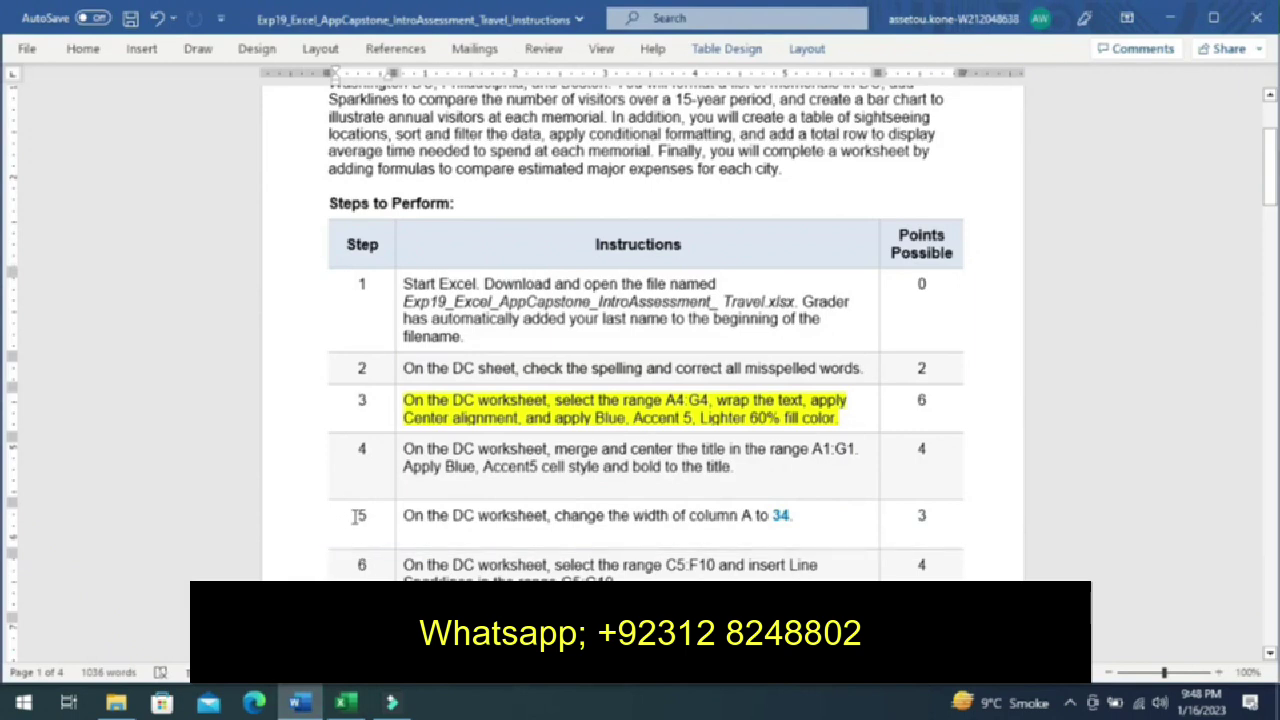
key(ctrl+z)
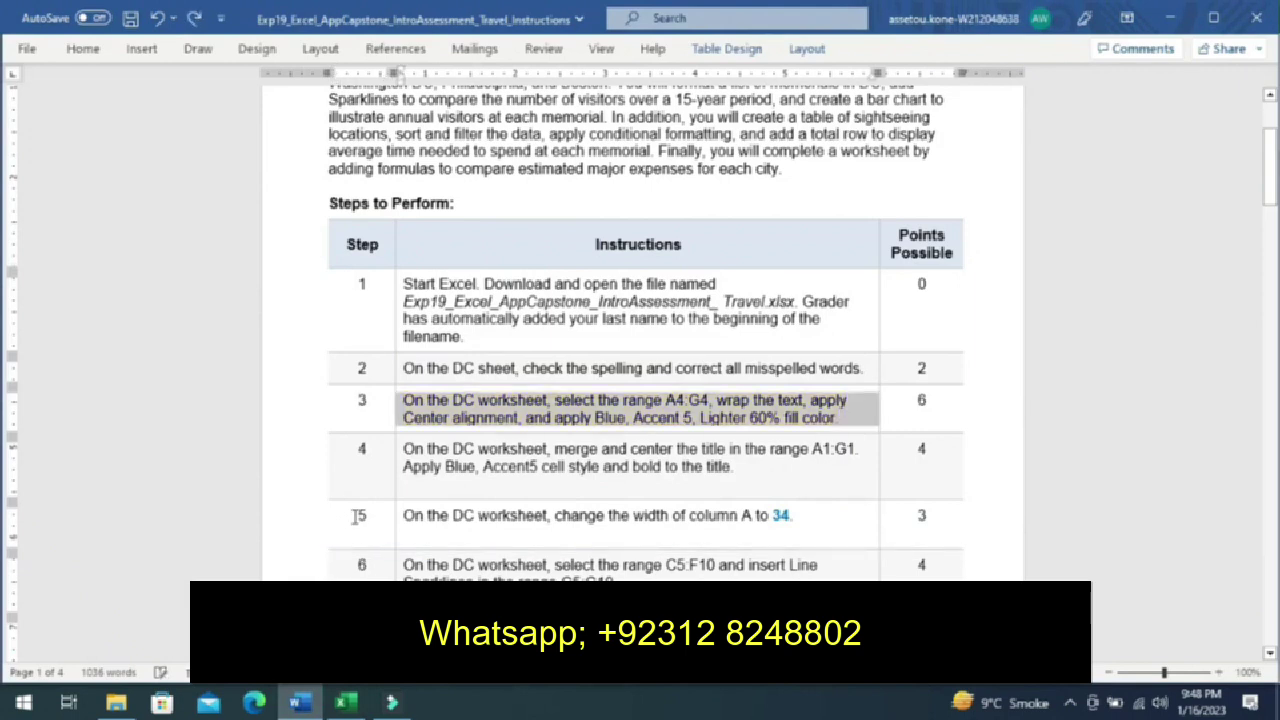
click(397, 479)
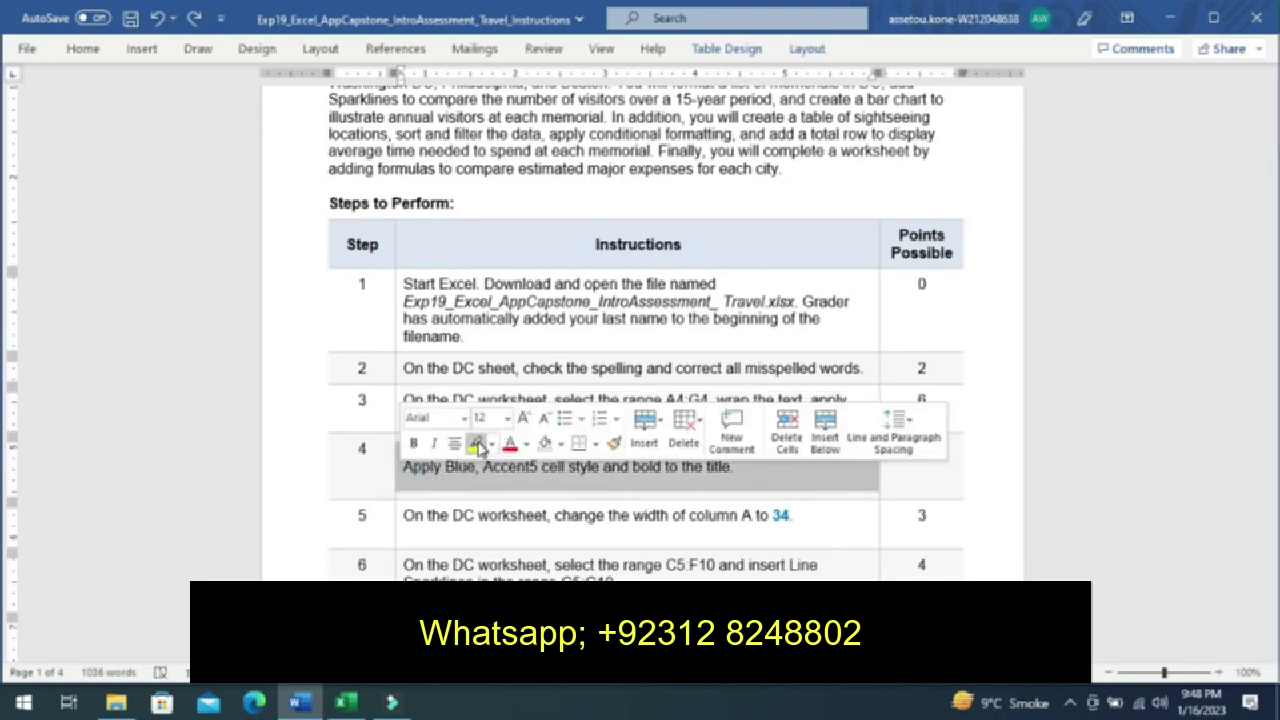
click(478, 447)
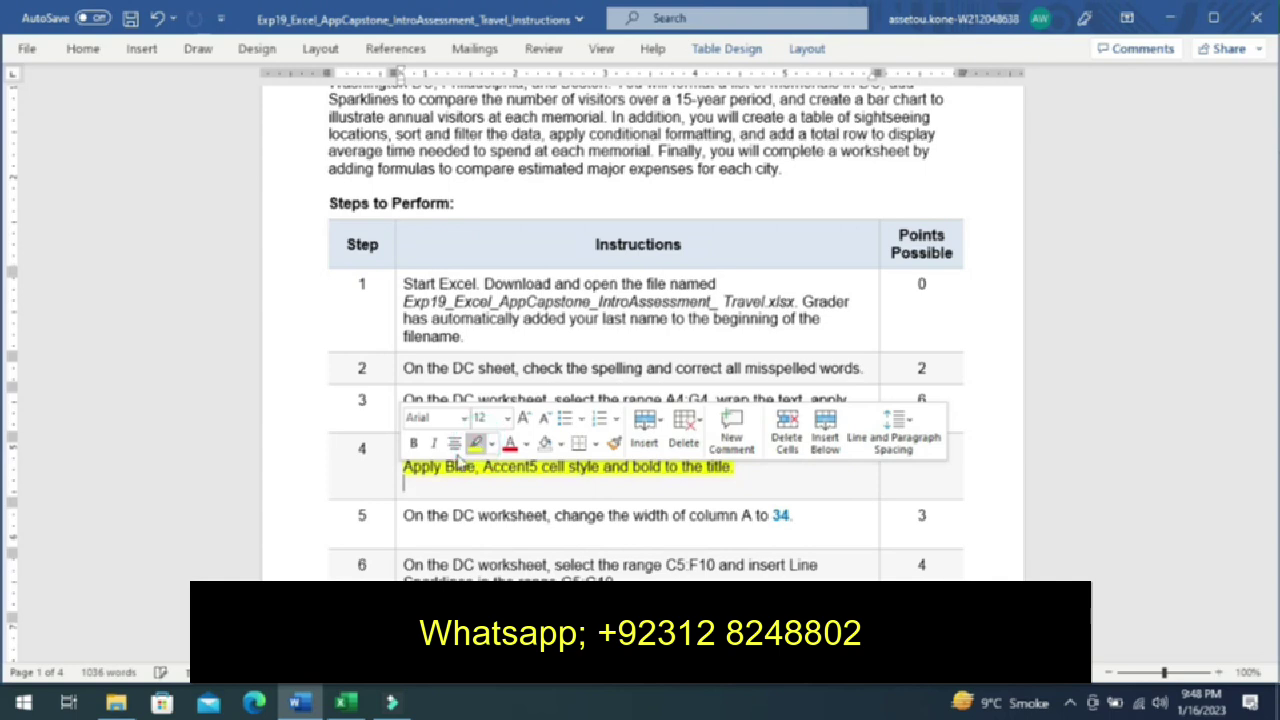
click(383, 481)
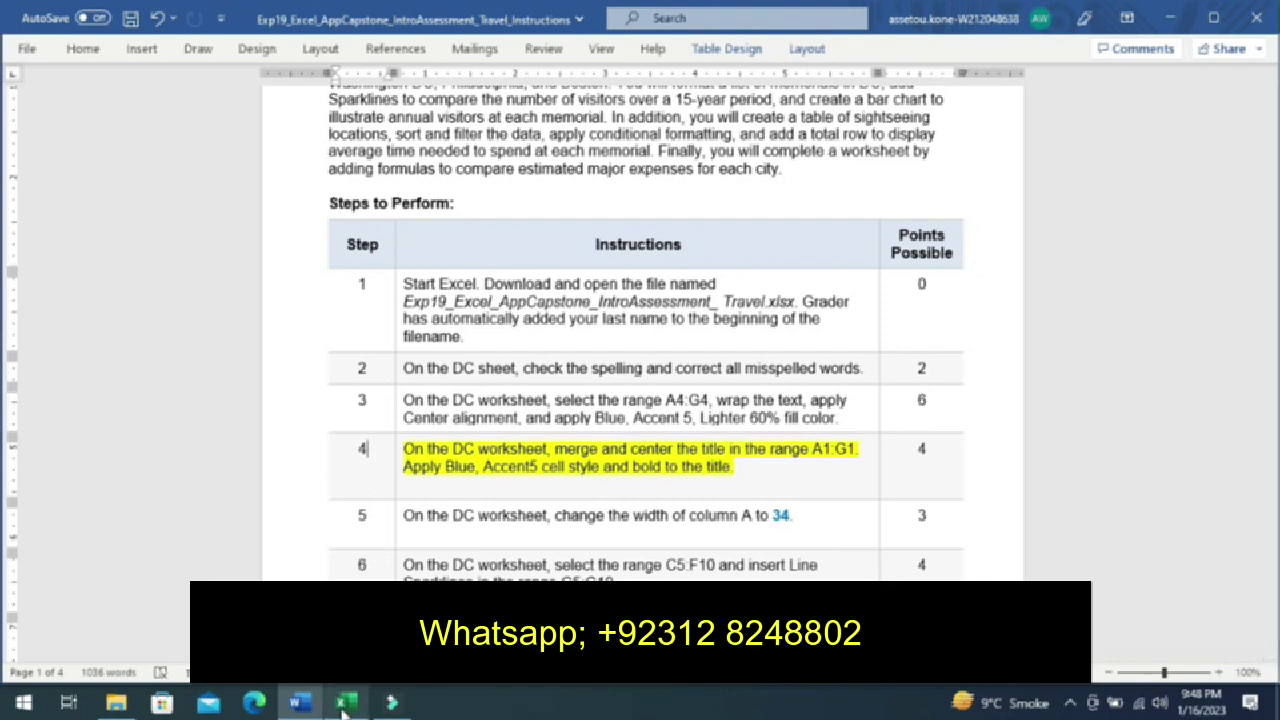
- Switch to Excel, merge and center the title across A1:G1 on the DC sheet and fill it with Blue, Accent 5
mouse_move(343, 708)
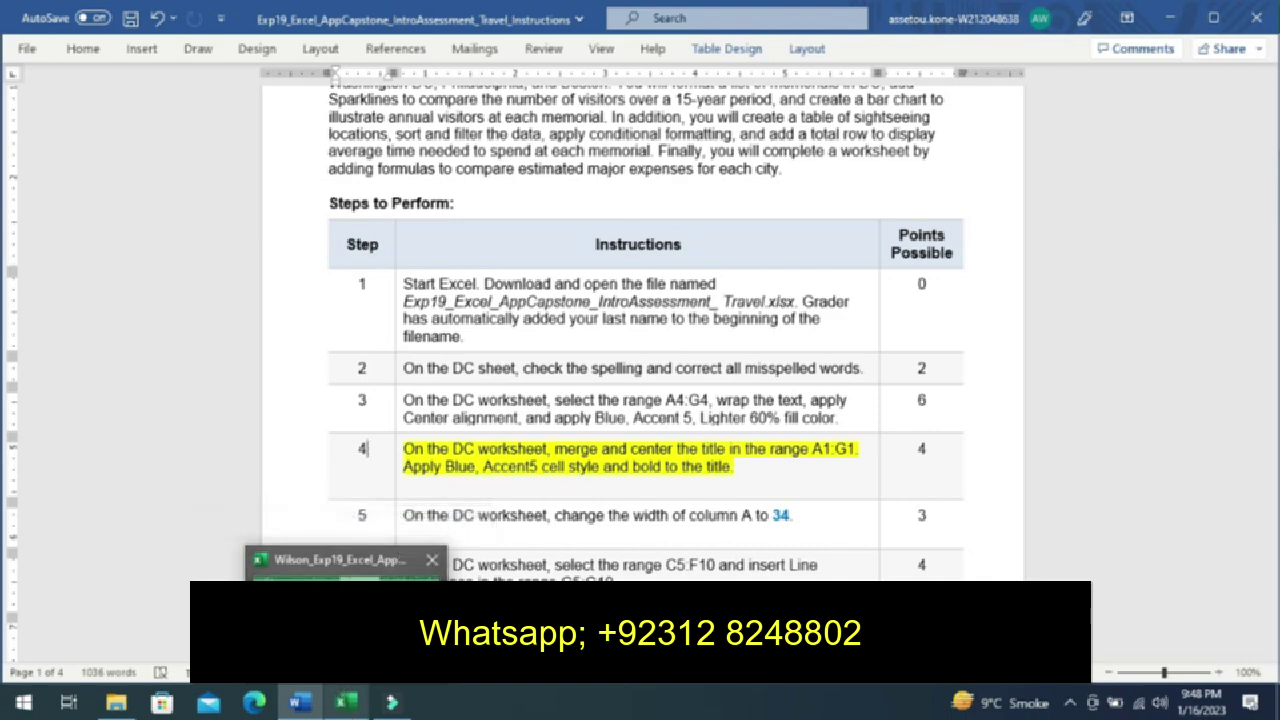
click(340, 562)
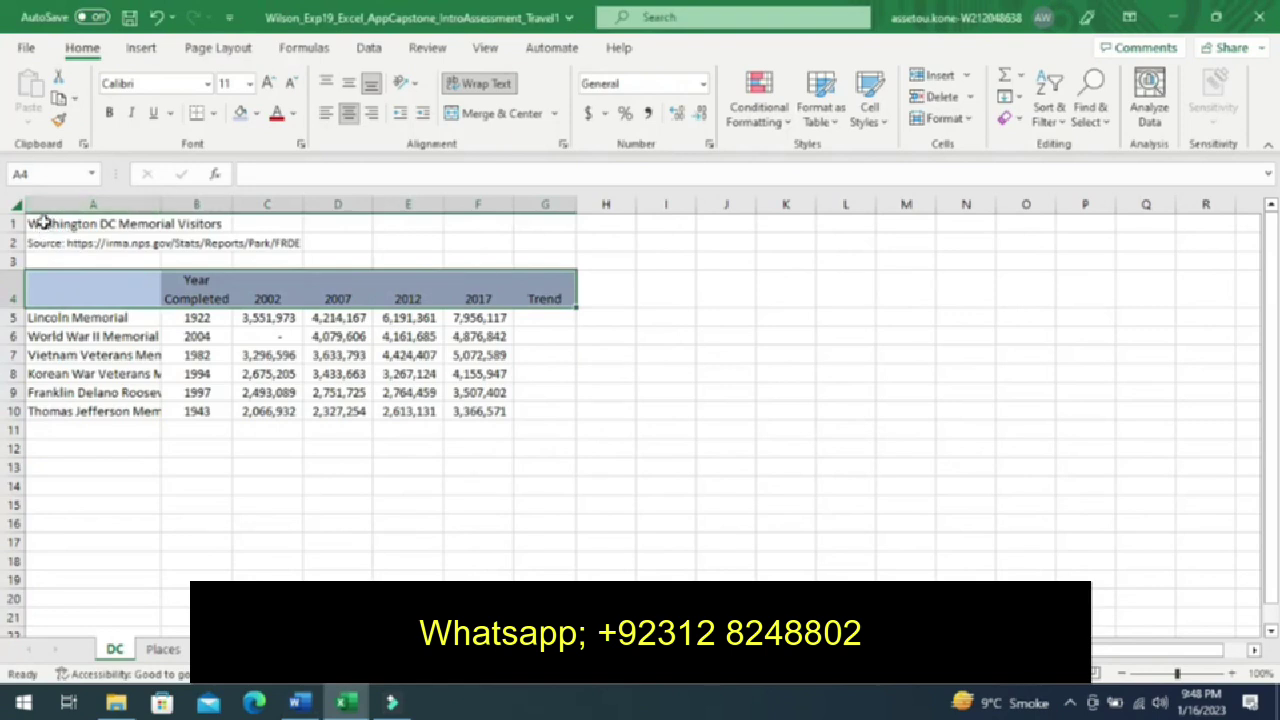
drag(42, 220, 554, 222)
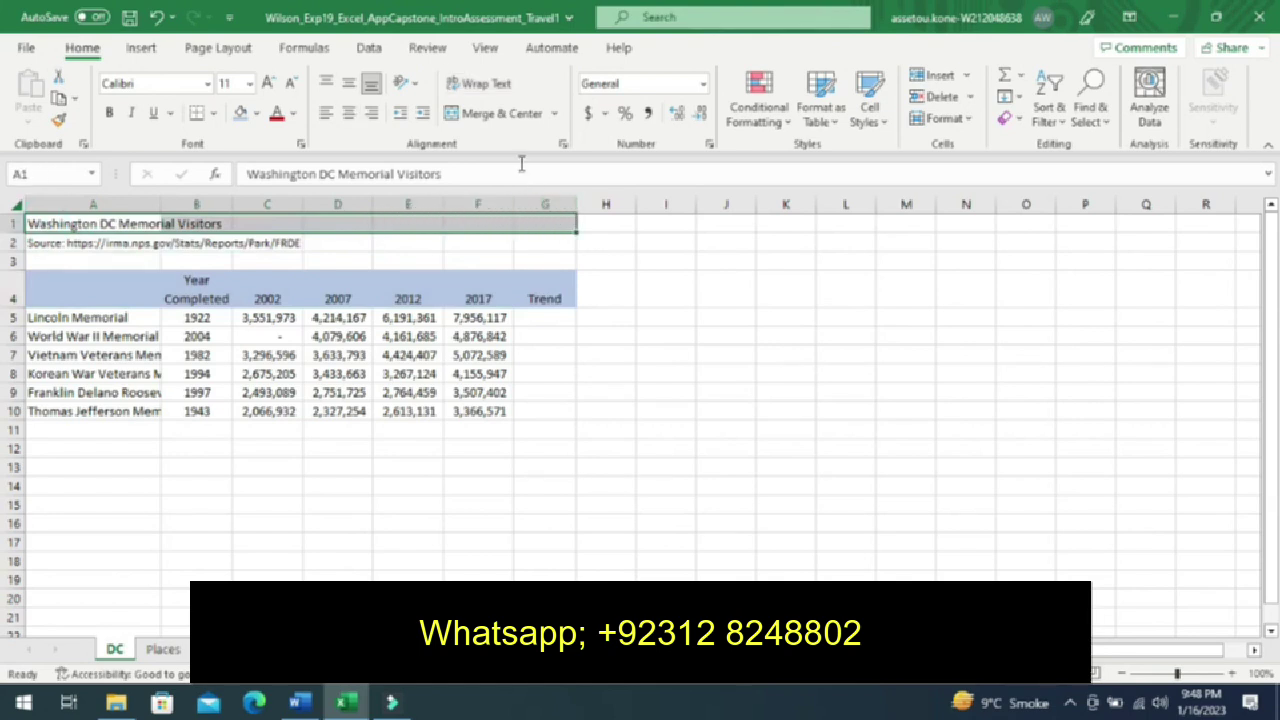
click(503, 112)
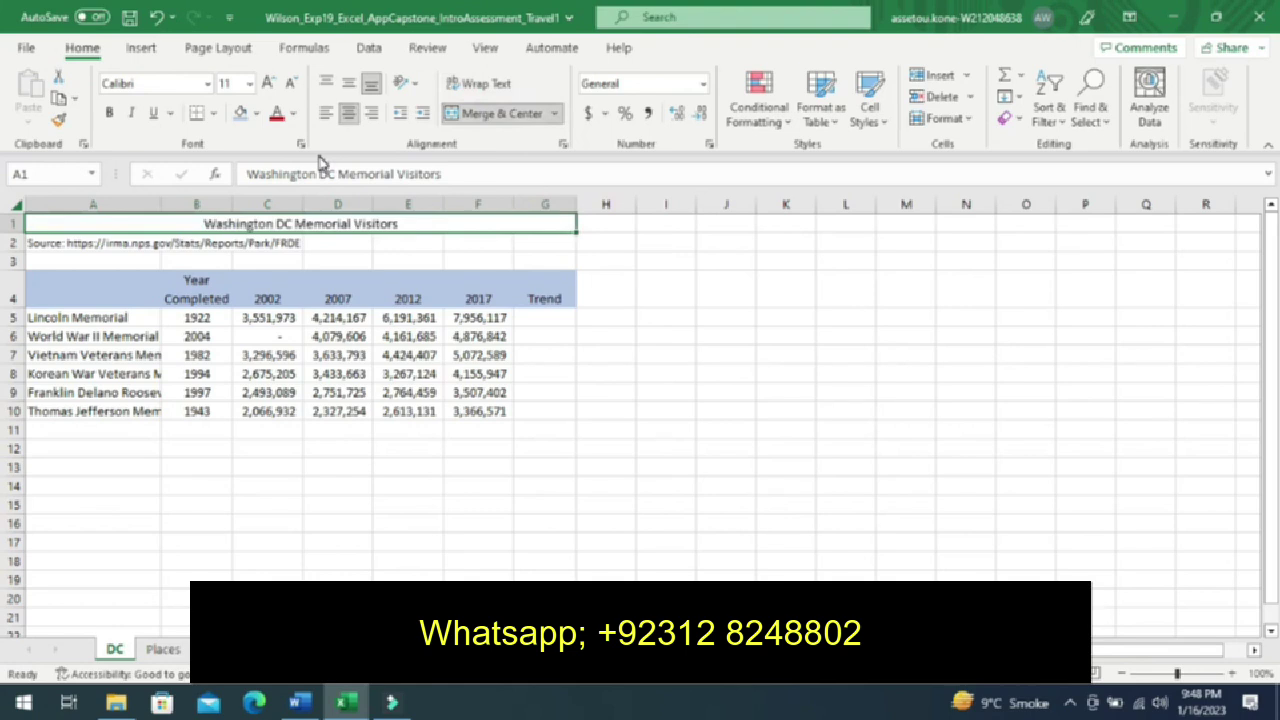
click(257, 114)
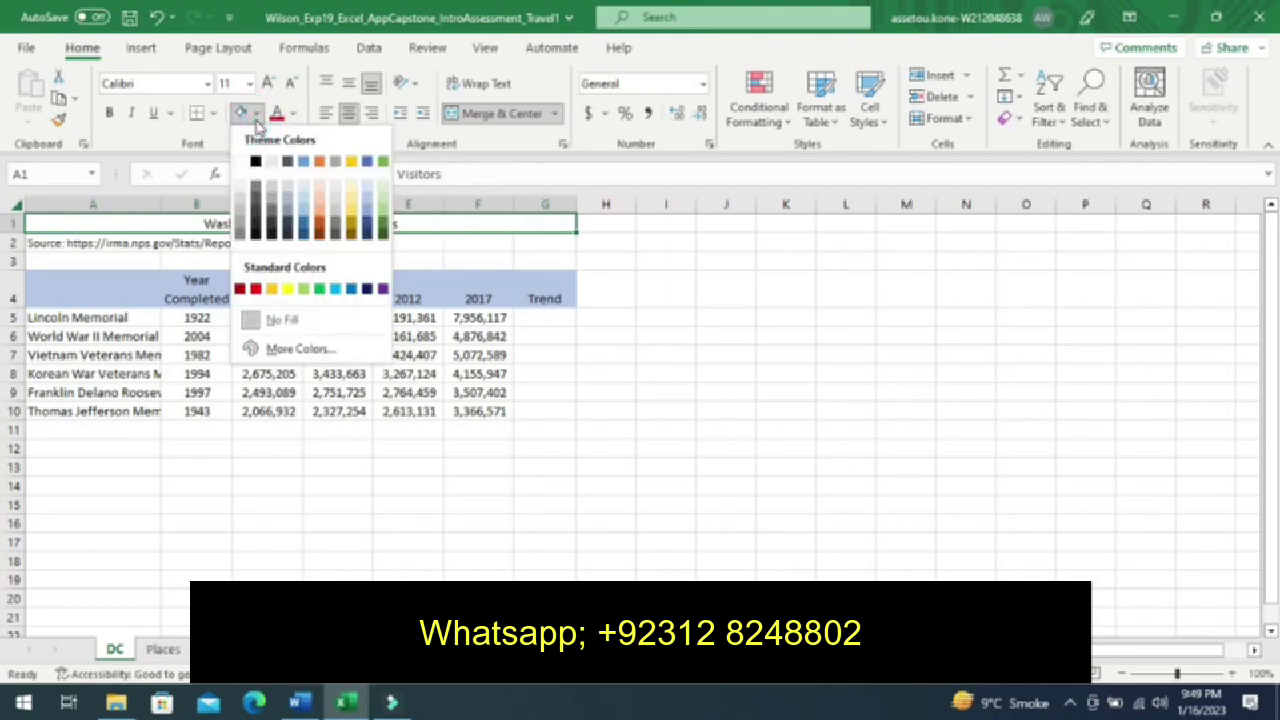
click(368, 162)
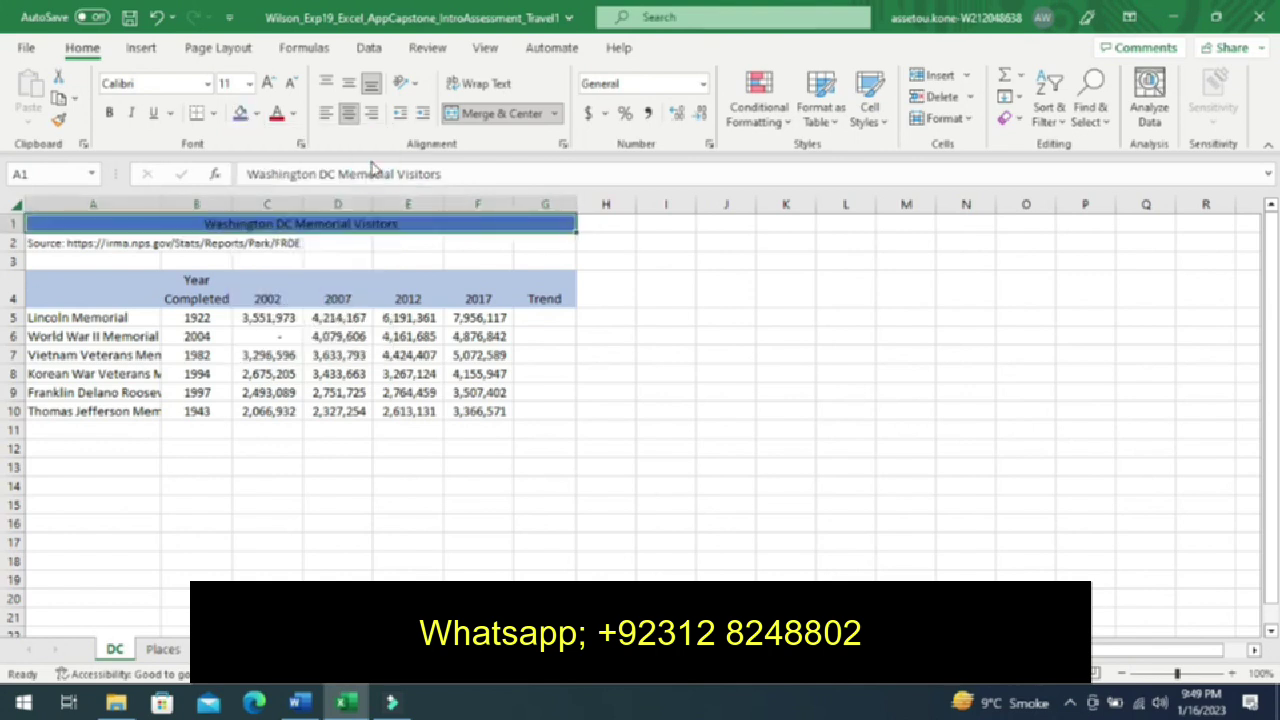
- Recheck the step 4 instruction in Word and make the merged title bold in Excel
click(301, 703)
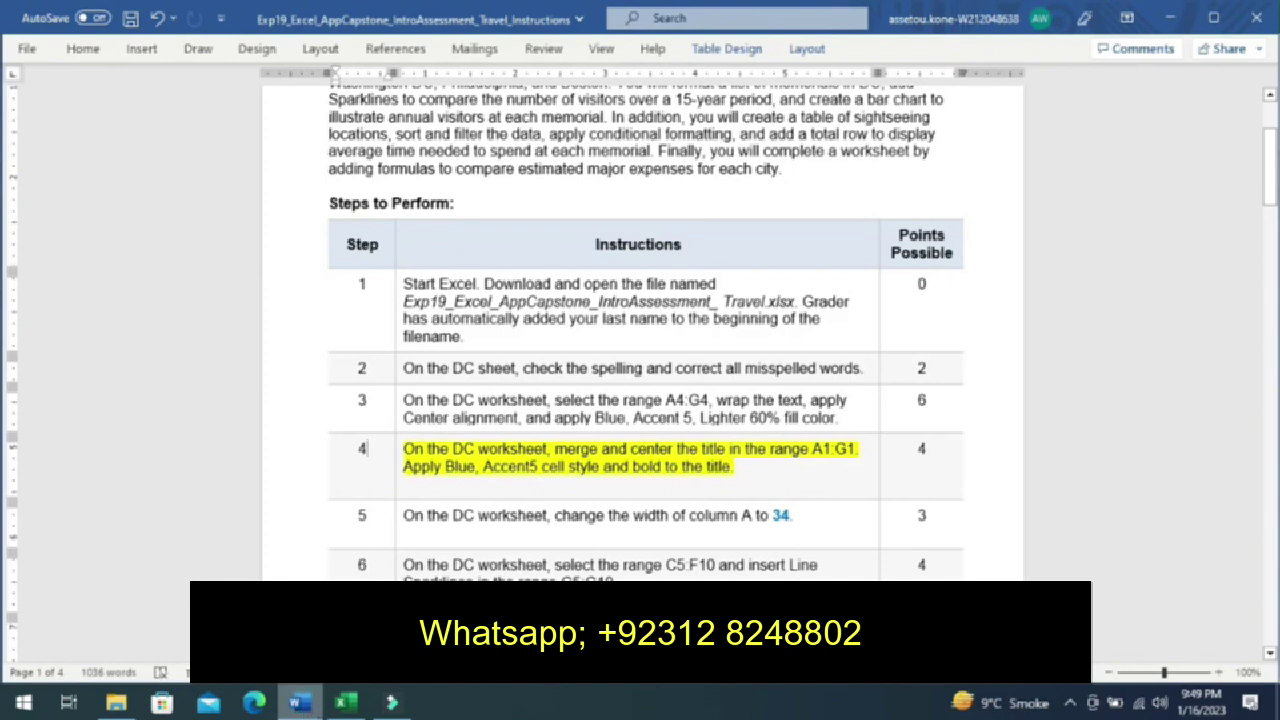
click(342, 703)
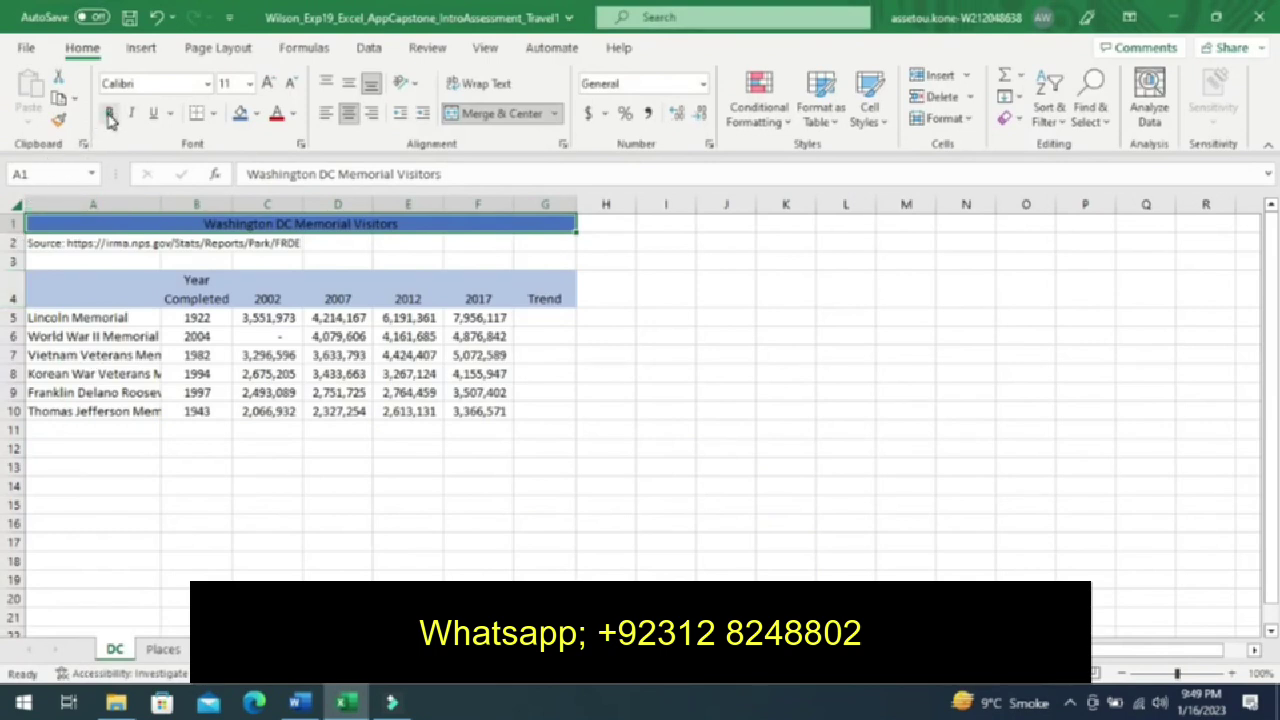
click(111, 114)
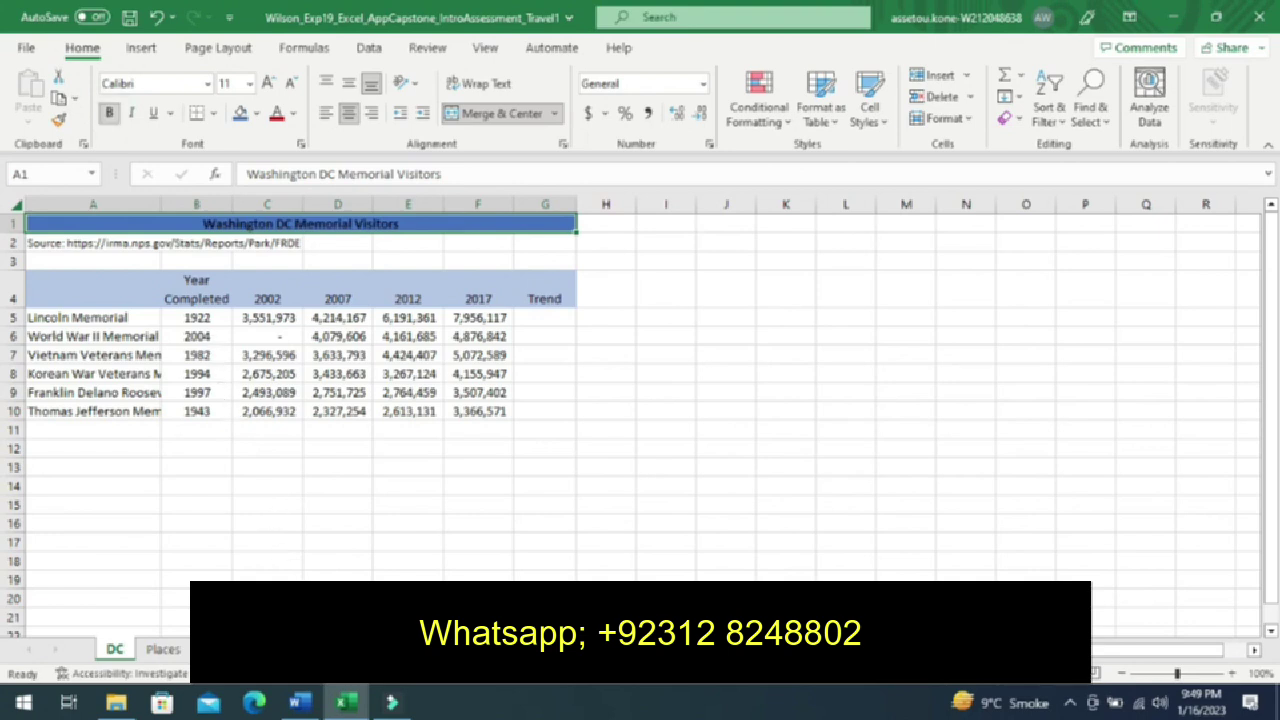
- Switch to the Word instructions, undo the step 4 highlight and highlight the step 5 instruction in yellow
click(300, 703)
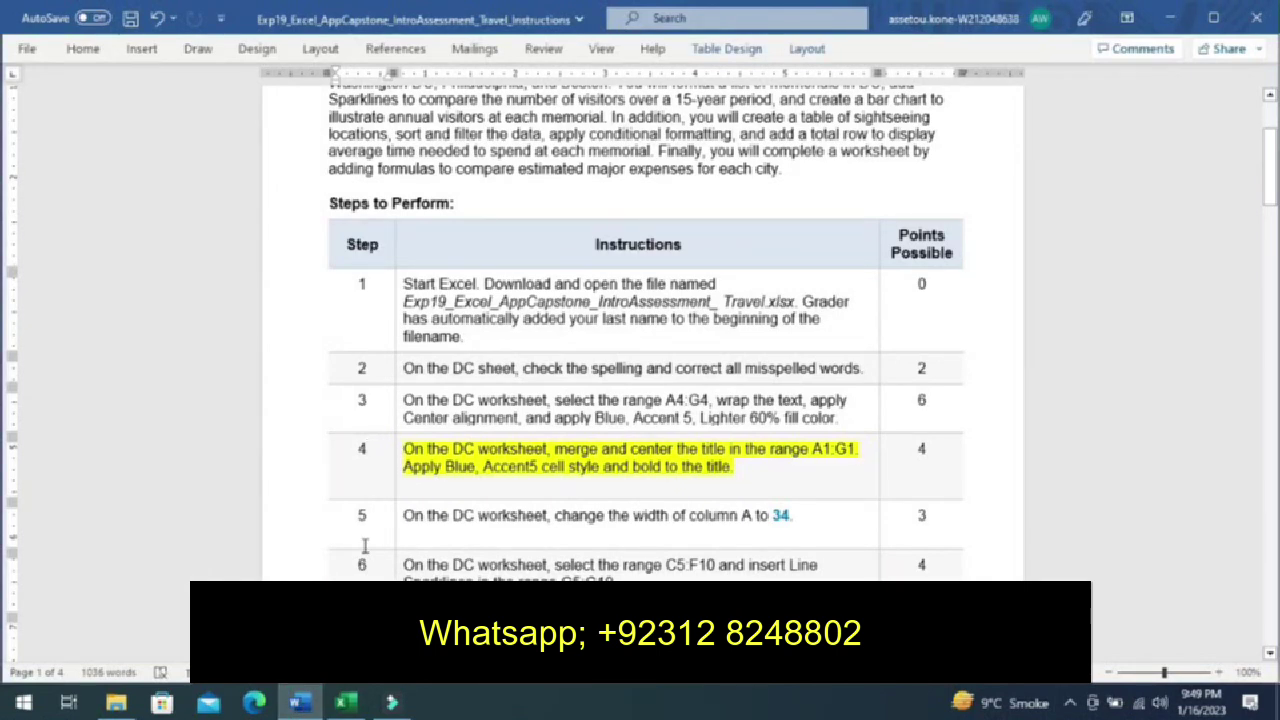
key(ctrl+z)
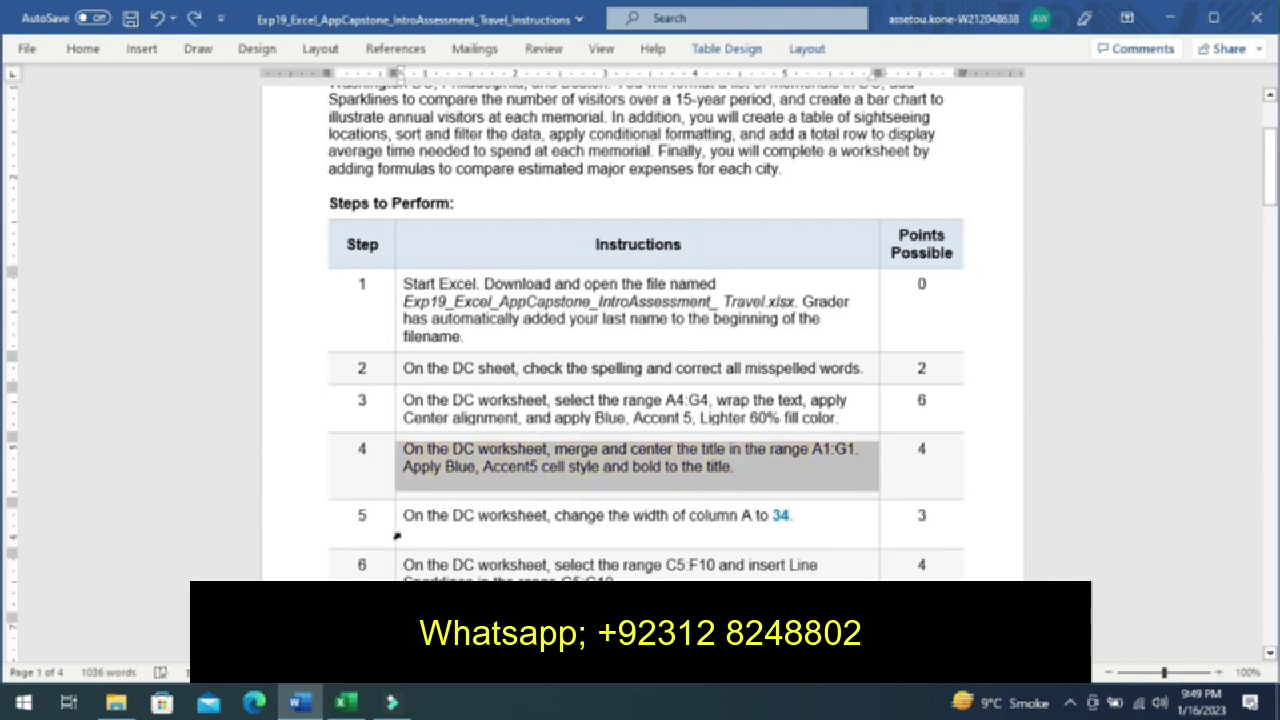
click(405, 534)
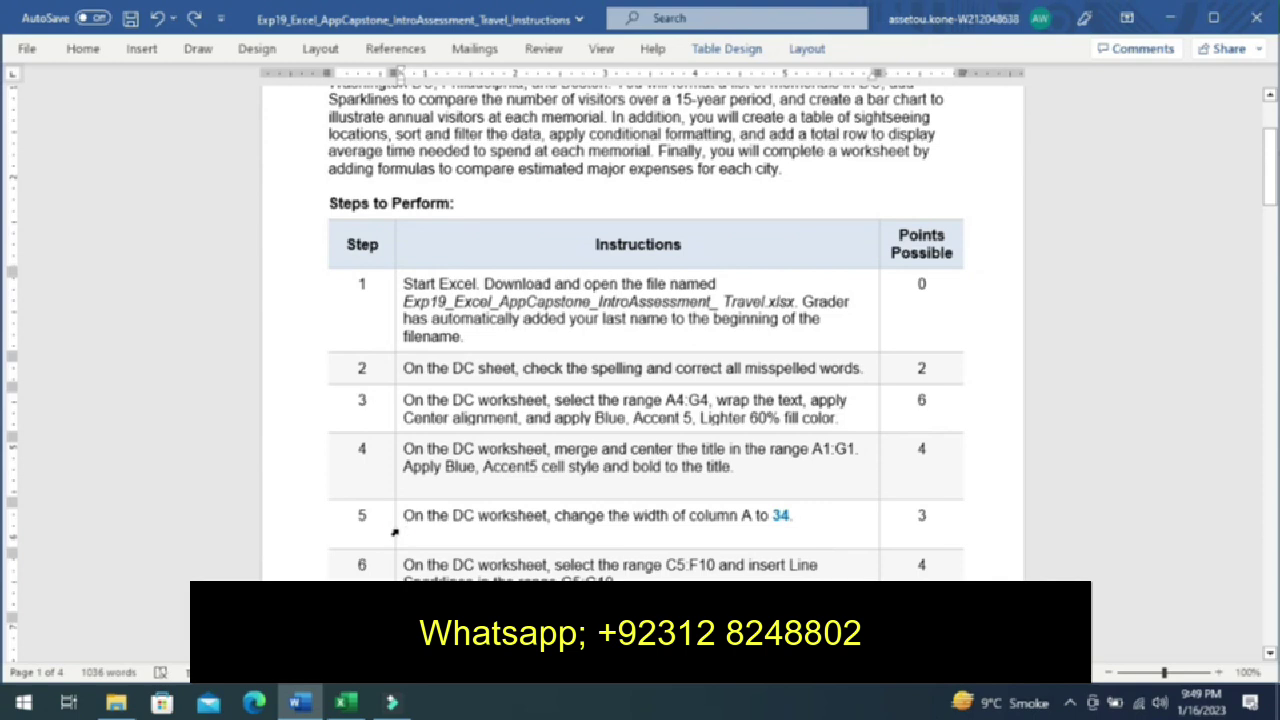
click(395, 533)
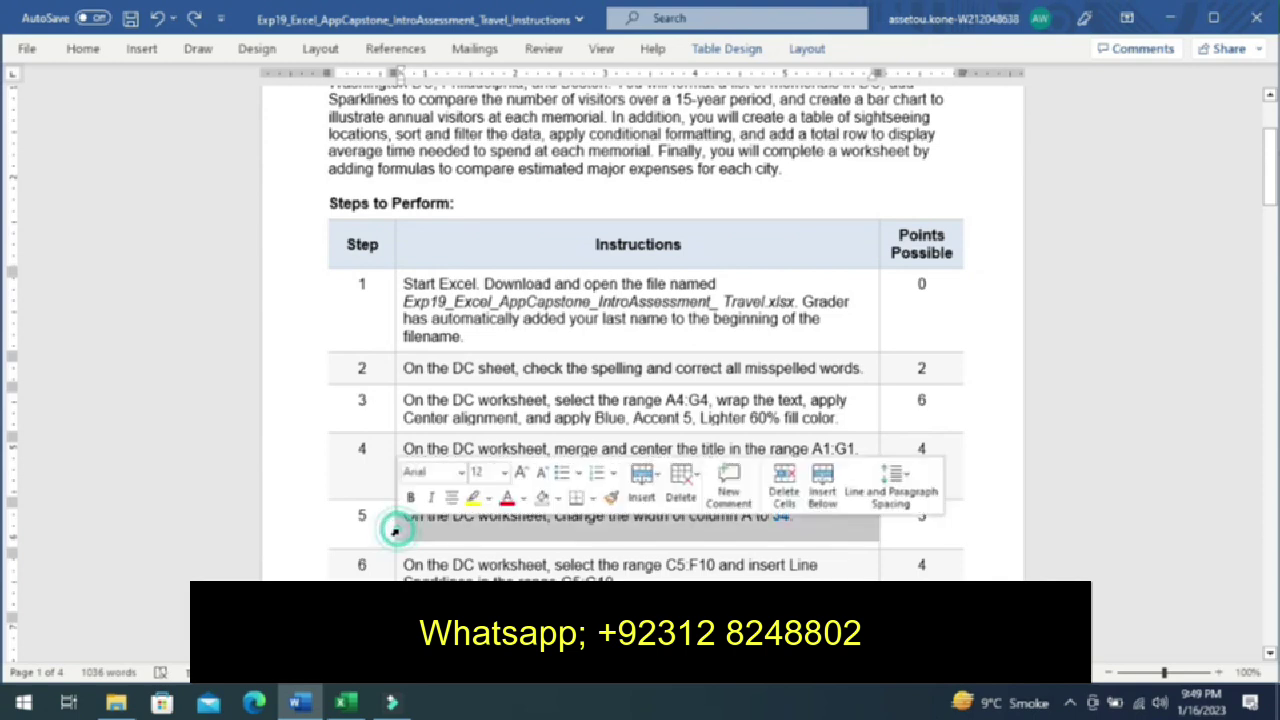
click(475, 499)
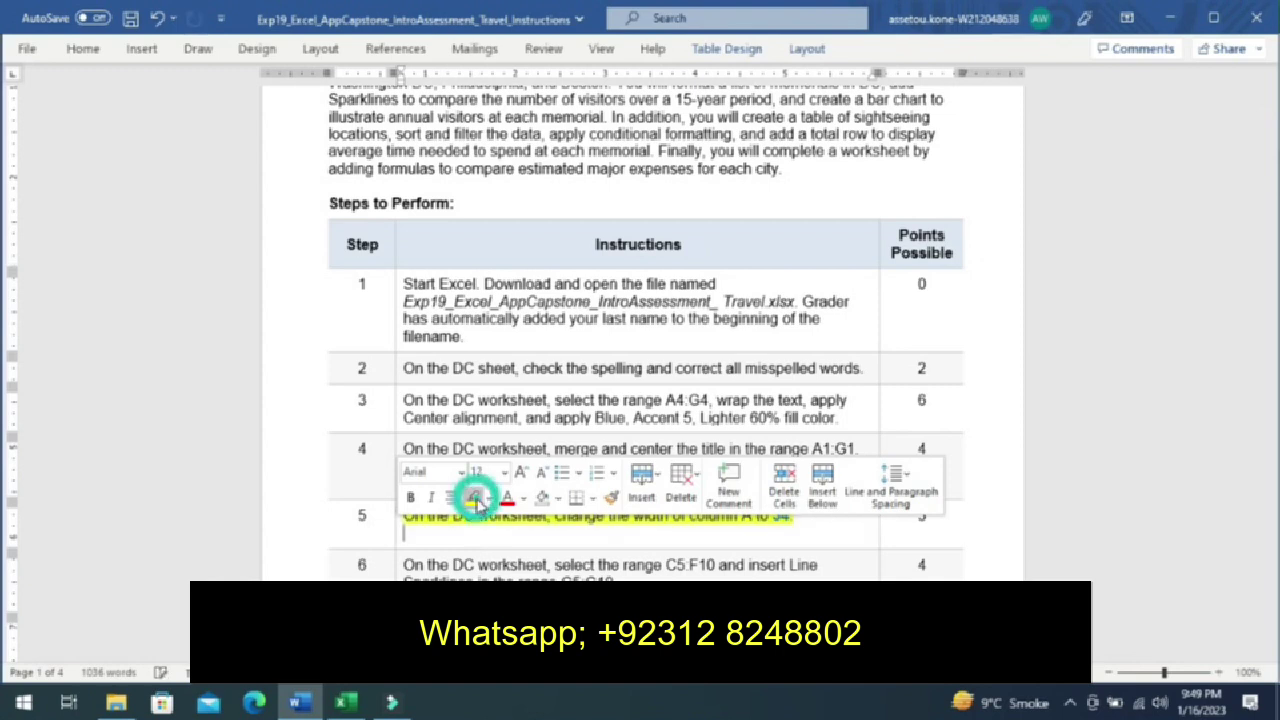
click(330, 531)
click(331, 531)
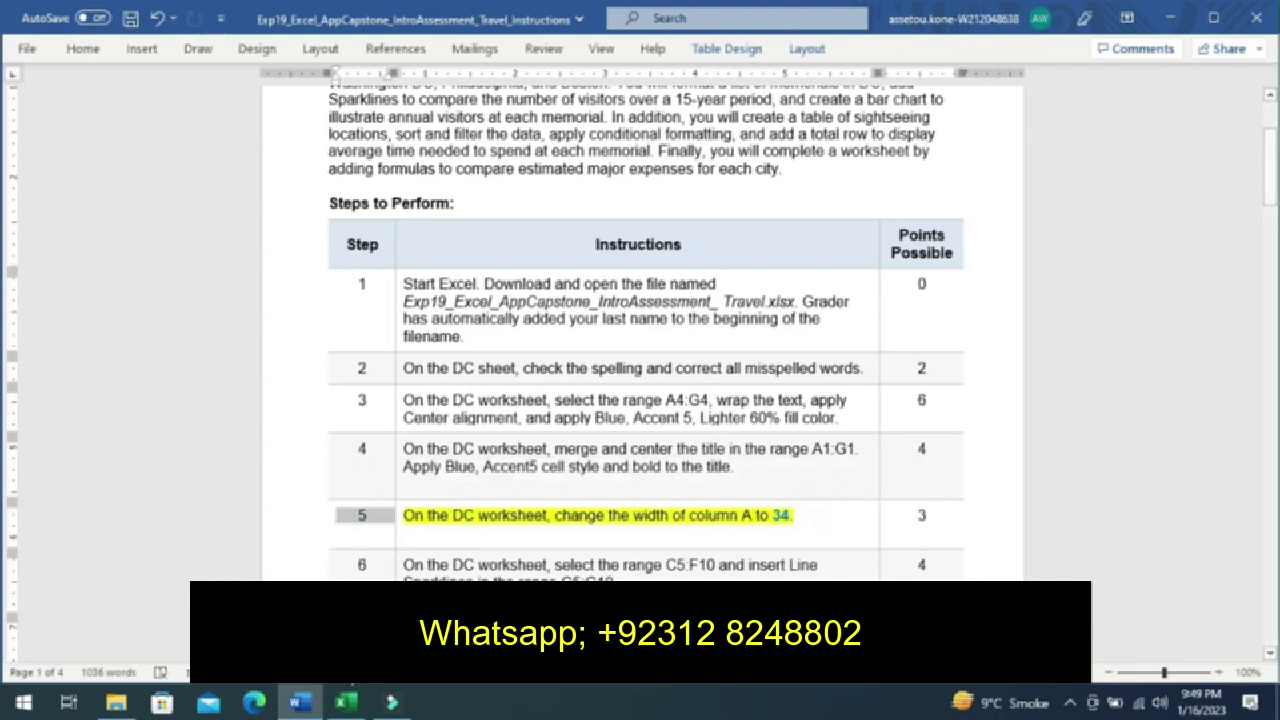
- Switch to Excel and widen column A on the DC sheet to 34
click(352, 704)
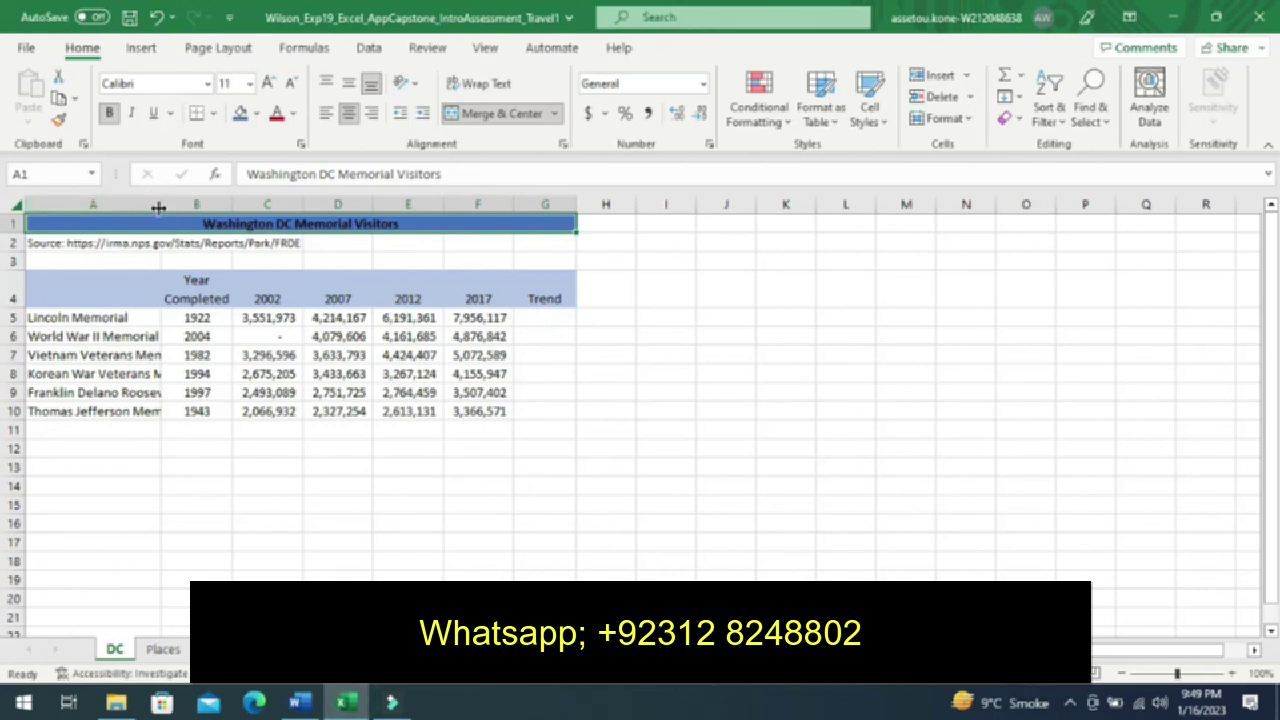
drag(161, 209, 251, 221)
drag(251, 222, 254, 220)
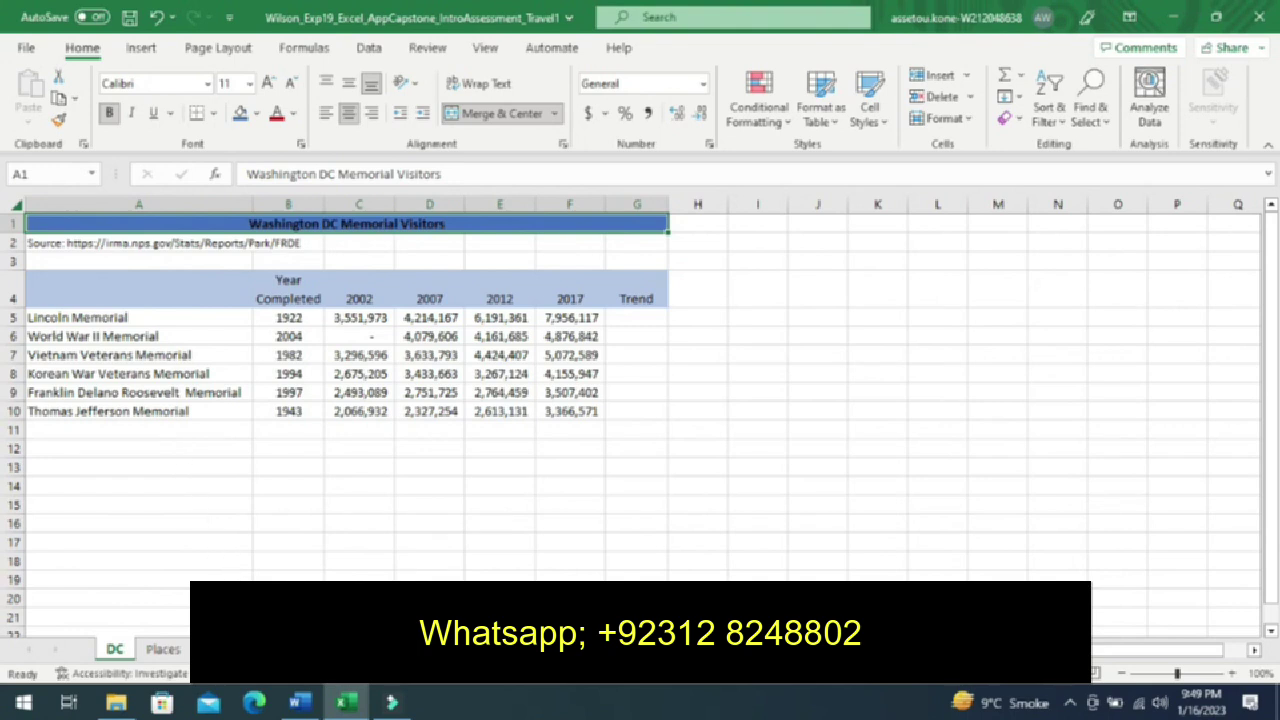
- Switch to the Word instructions, undo the step 5 highlight and highlight the step 6 instruction in yellow
click(298, 703)
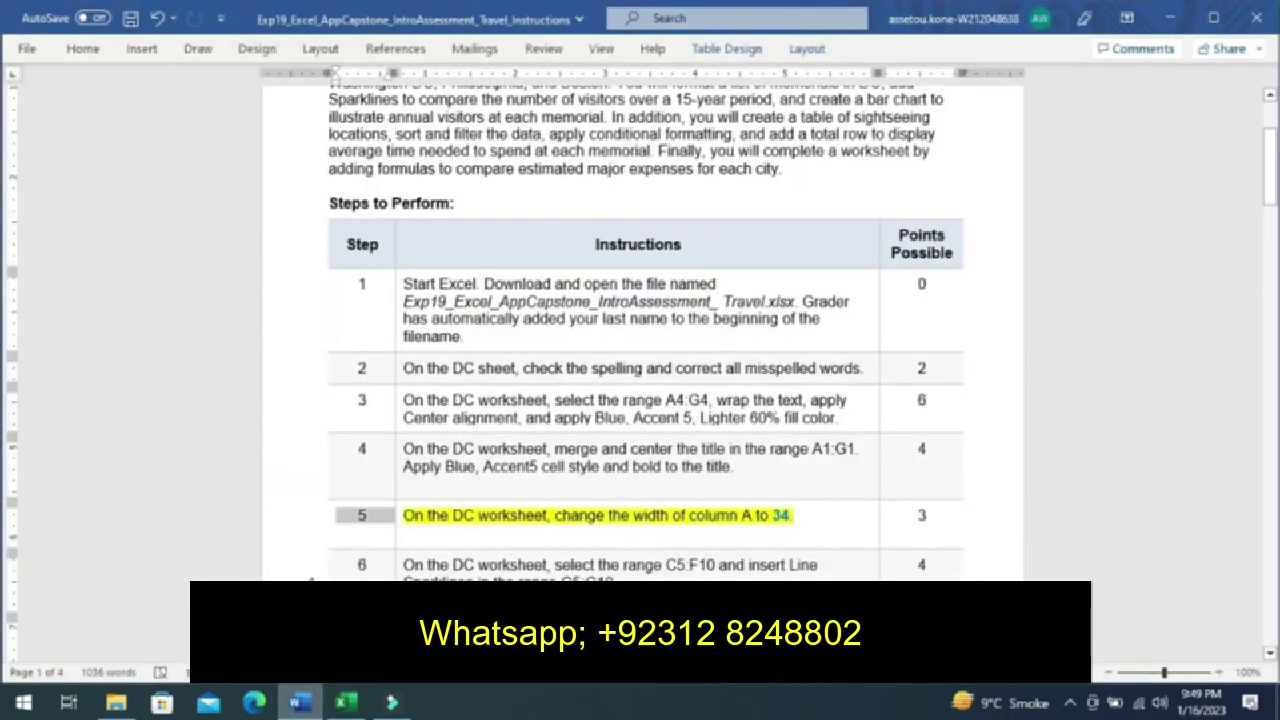
key(Tab)
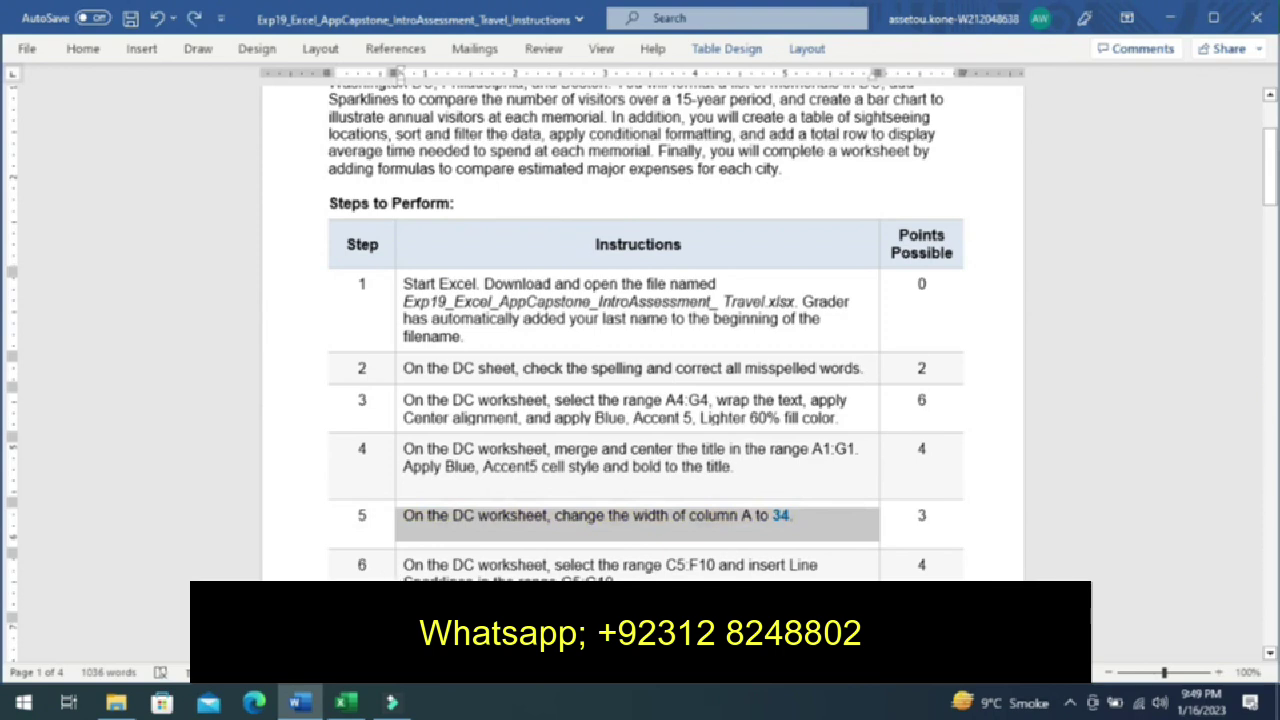
right_click(398, 575)
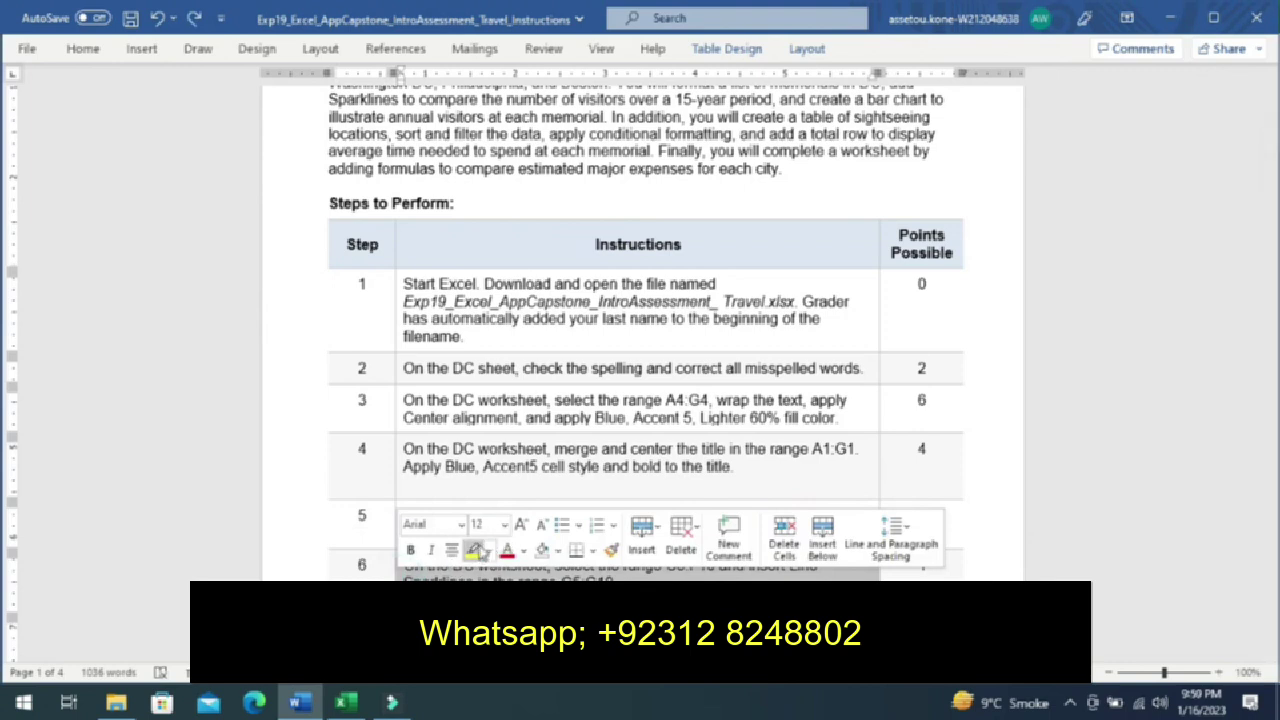
click(474, 551)
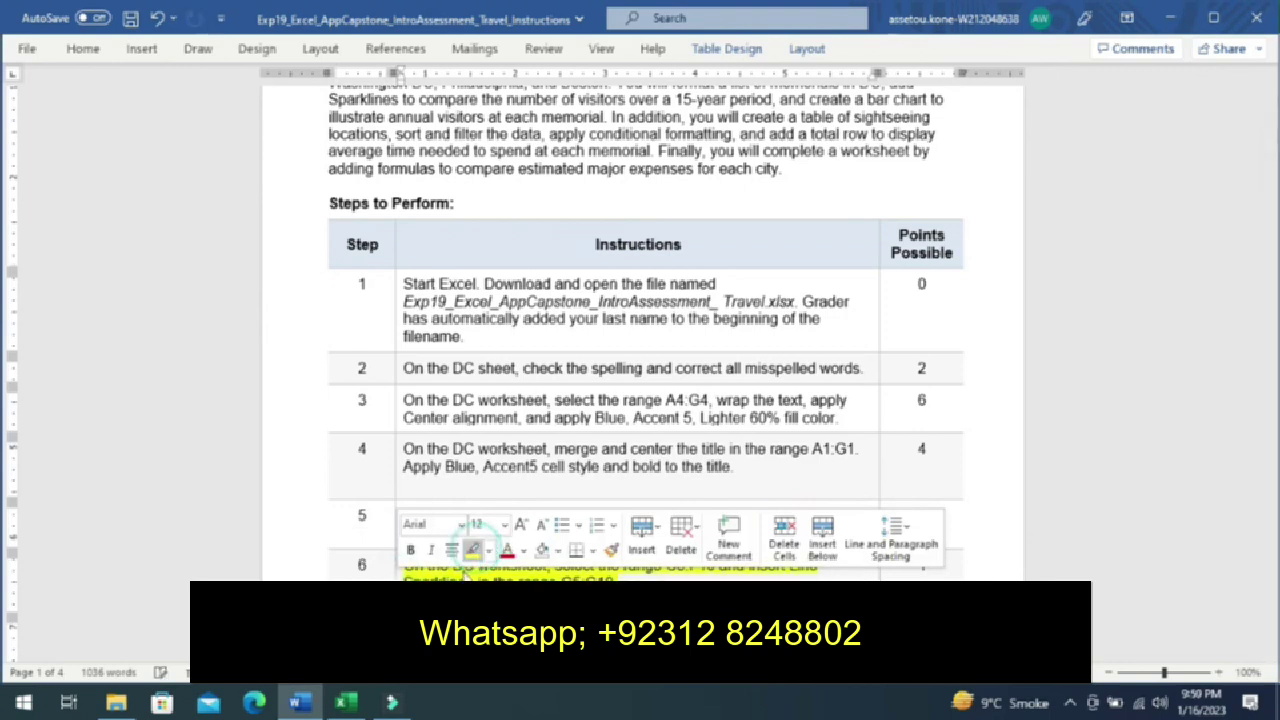
click(362, 565)
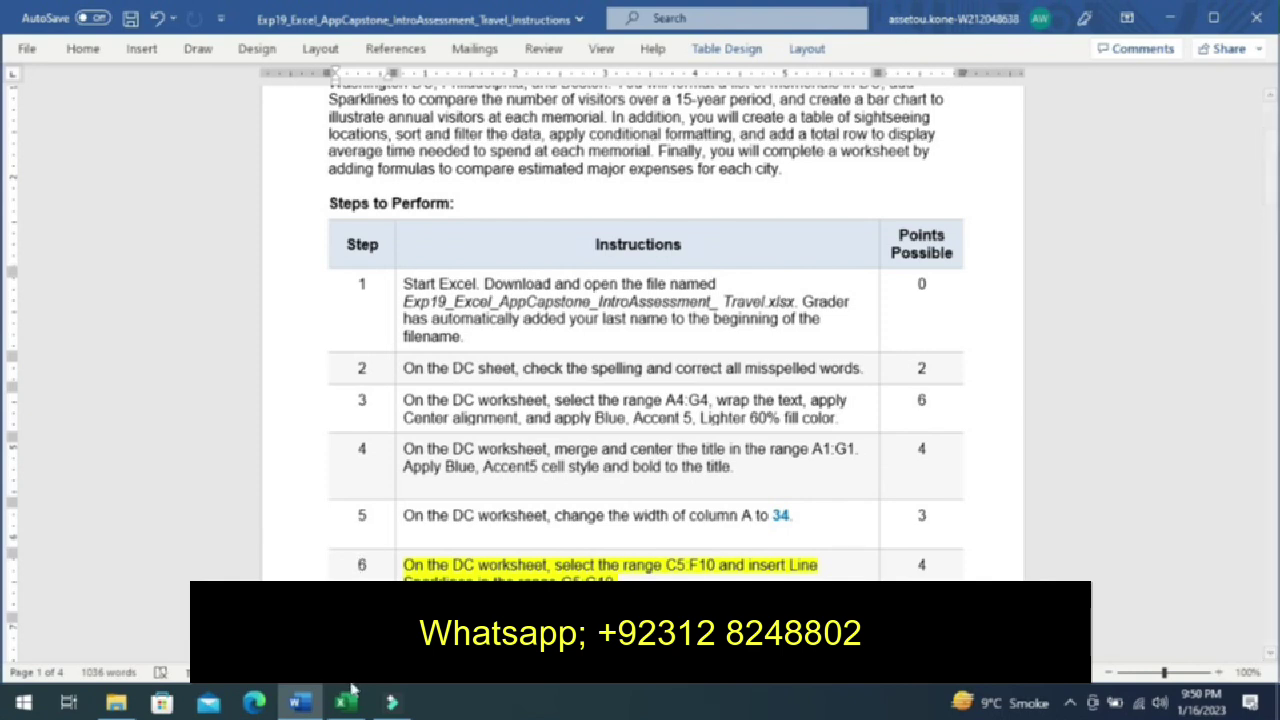
- Recheck the step 6 instruction in Word, then in Excel insert Line Sparklines in G5:G10 from the data range C5:F10 on the DC sheet
mouse_move(357, 704)
click(350, 571)
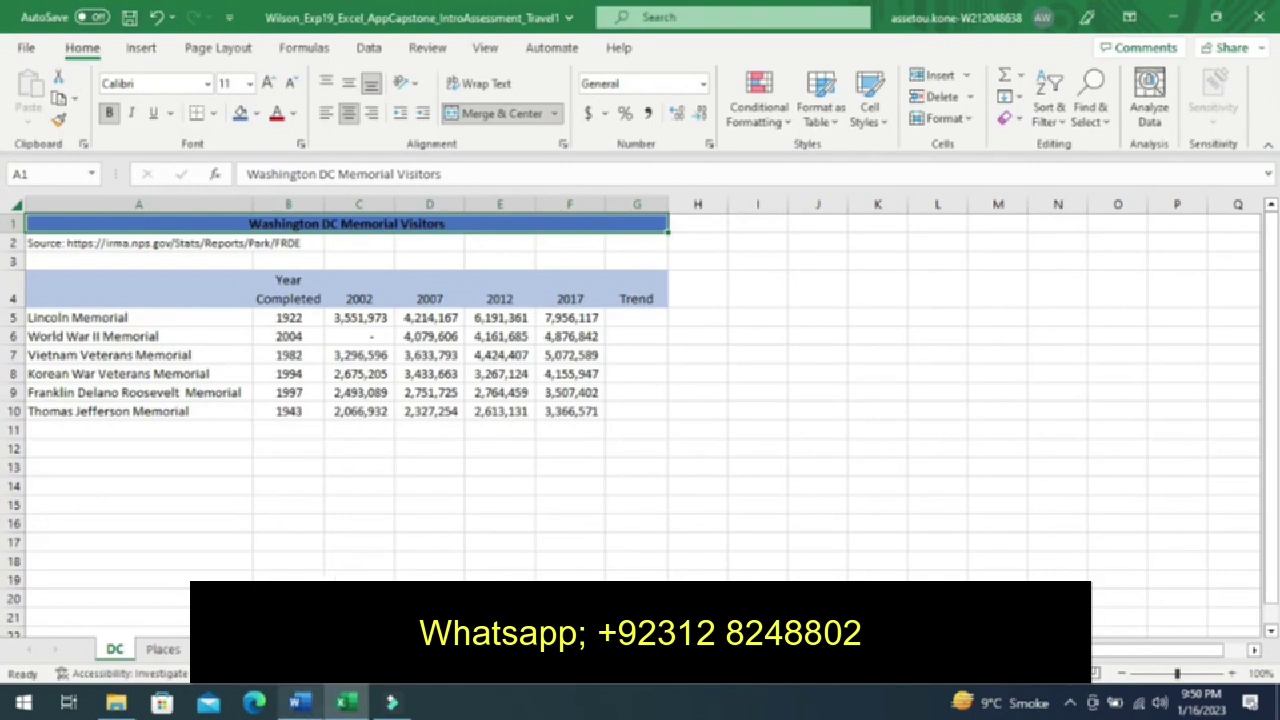
click(298, 702)
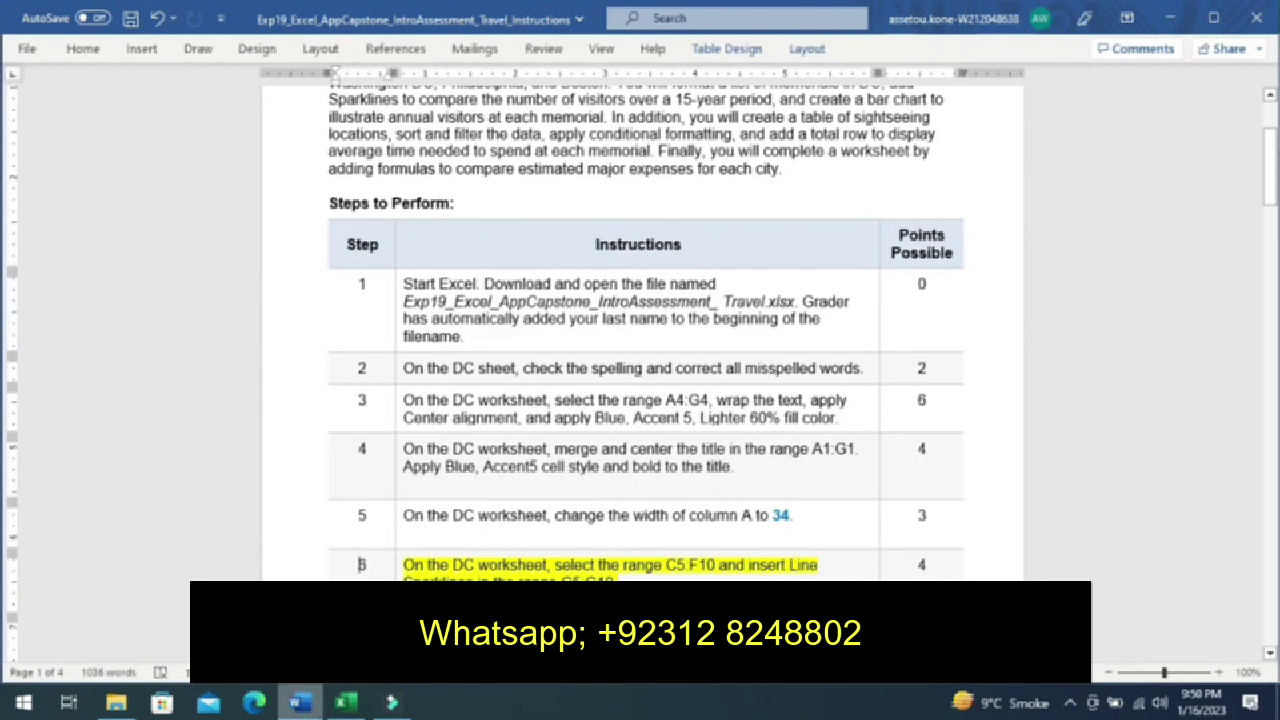
click(345, 703)
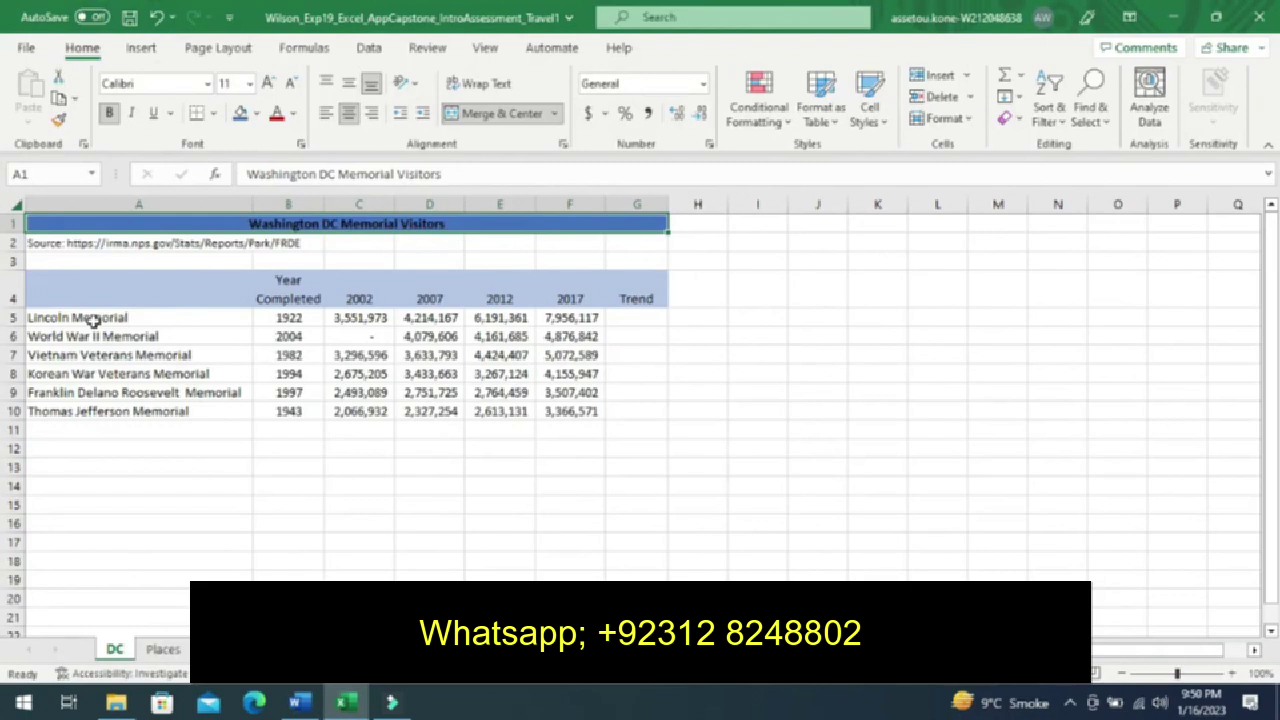
click(296, 704)
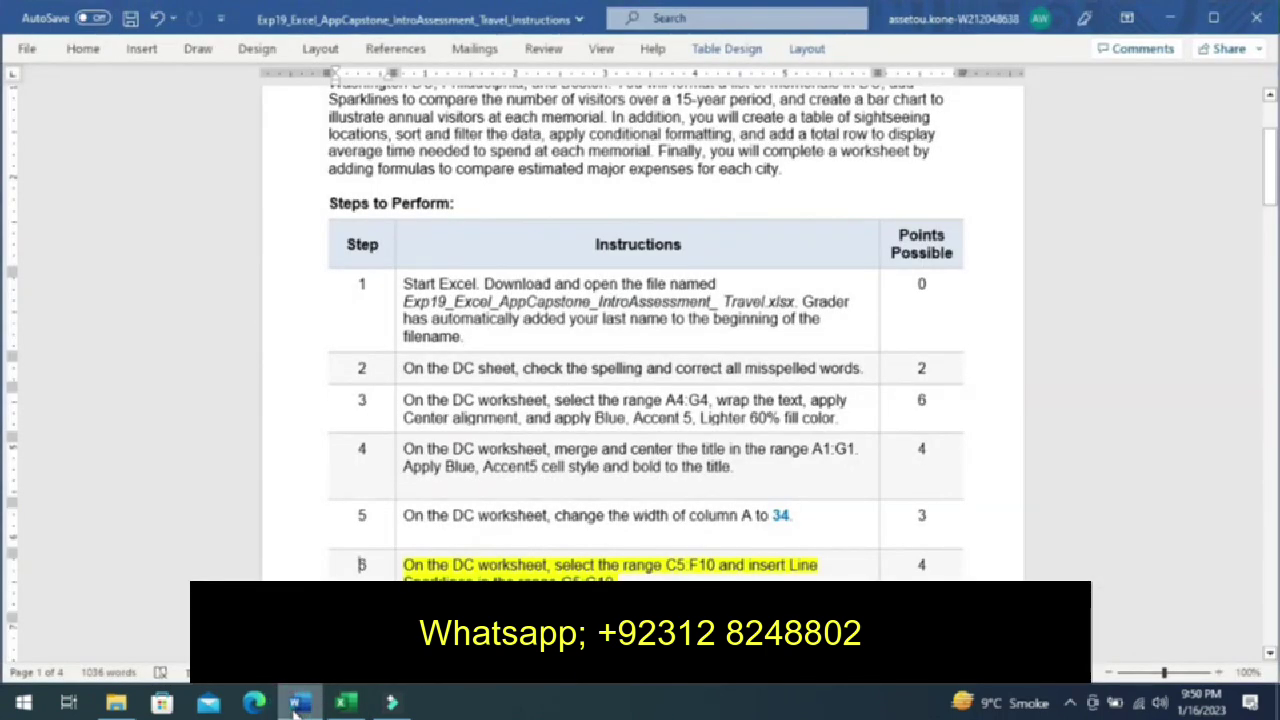
click(346, 704)
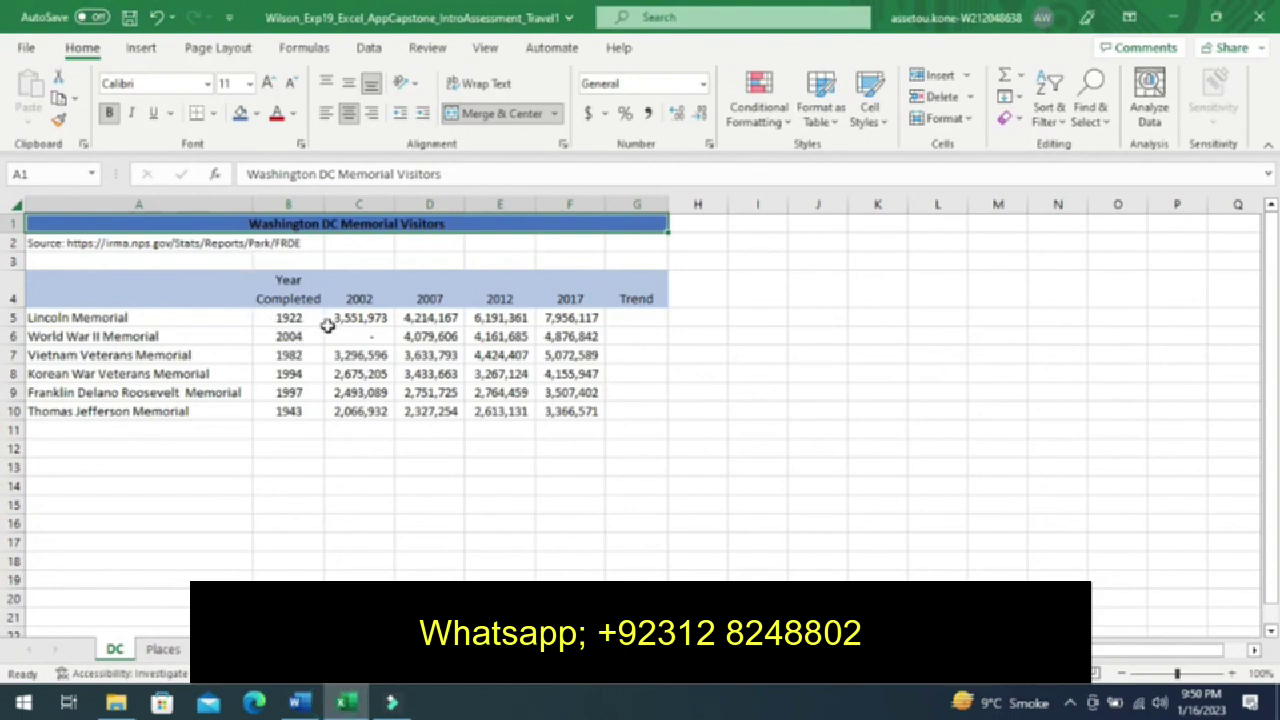
drag(342, 318, 547, 413)
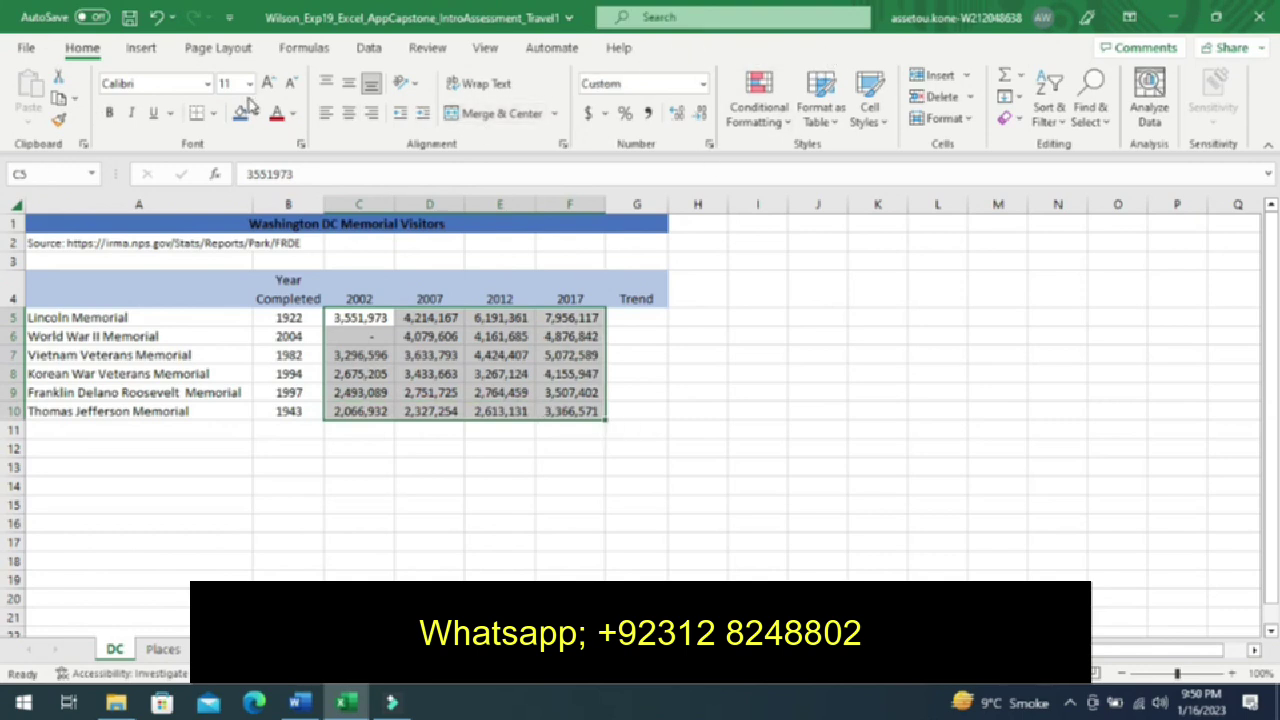
click(138, 50)
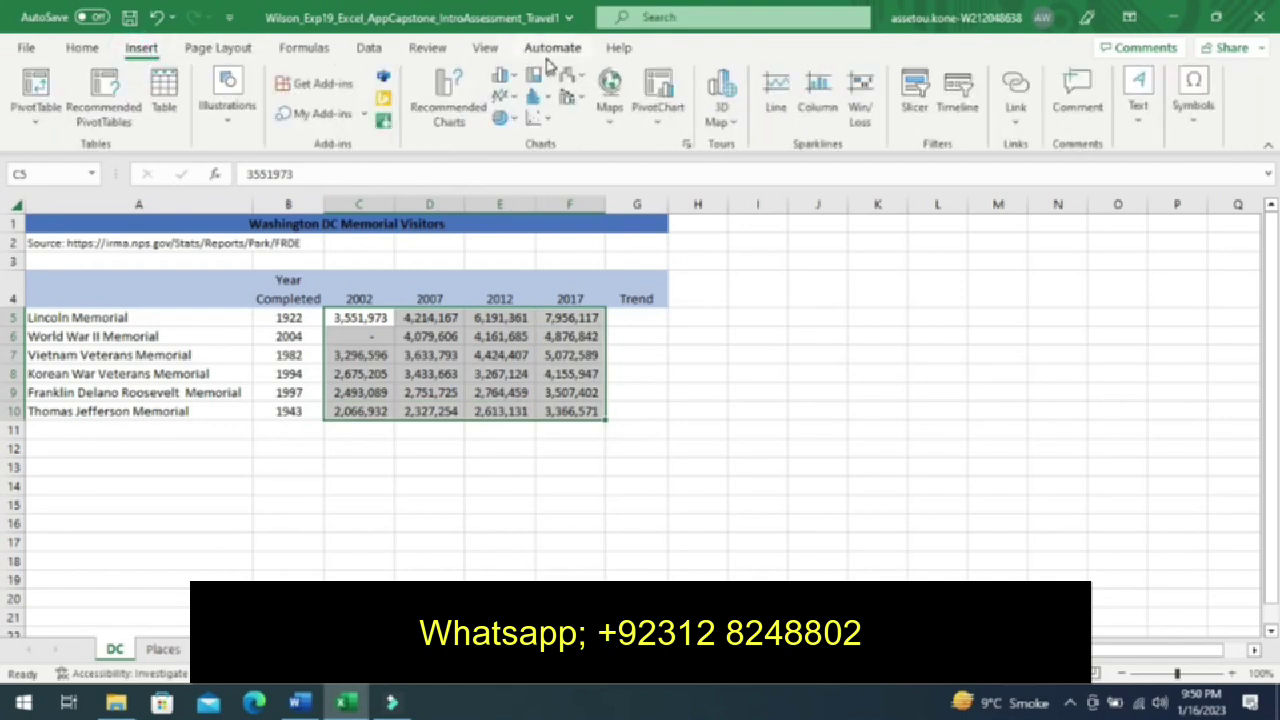
click(777, 97)
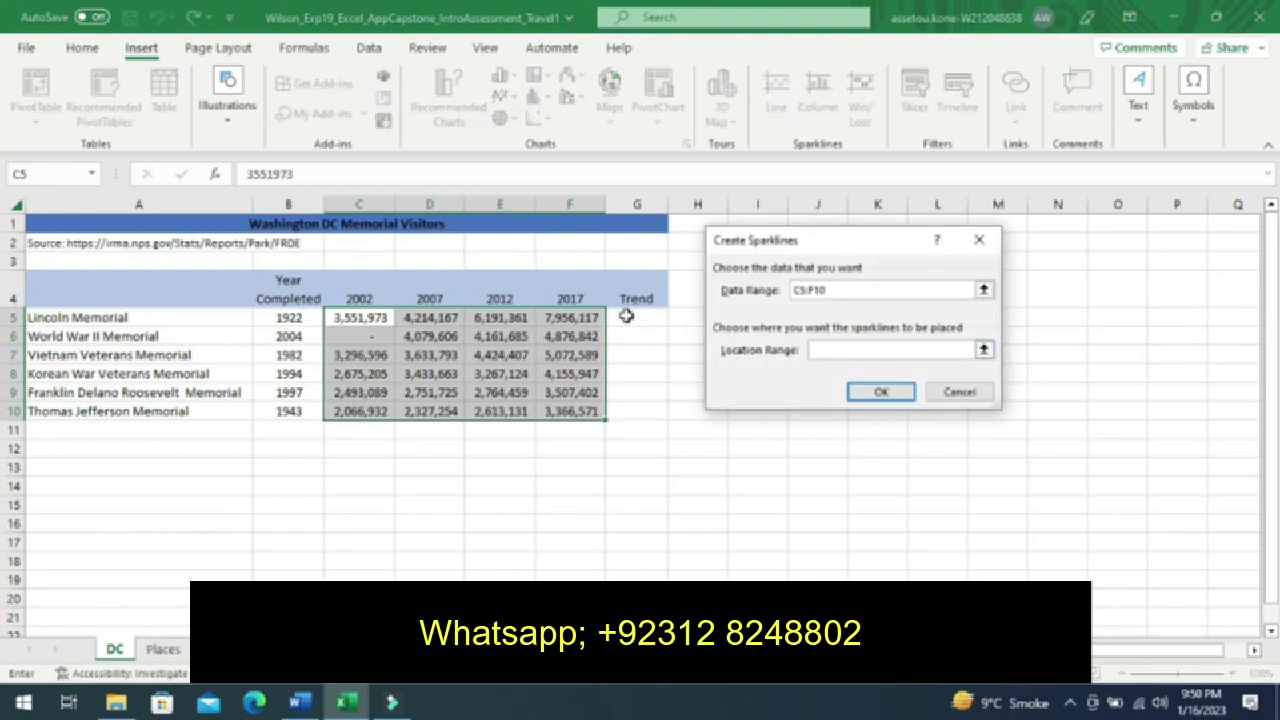
drag(627, 316, 631, 414)
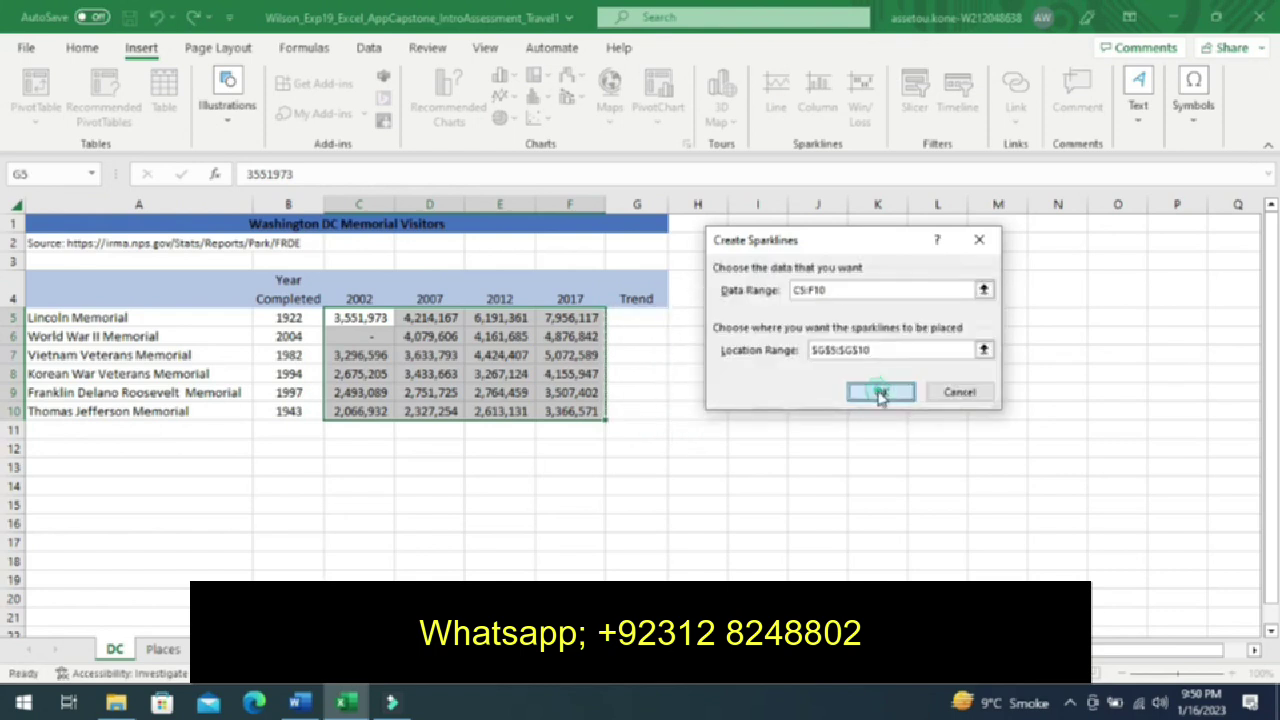
click(880, 393)
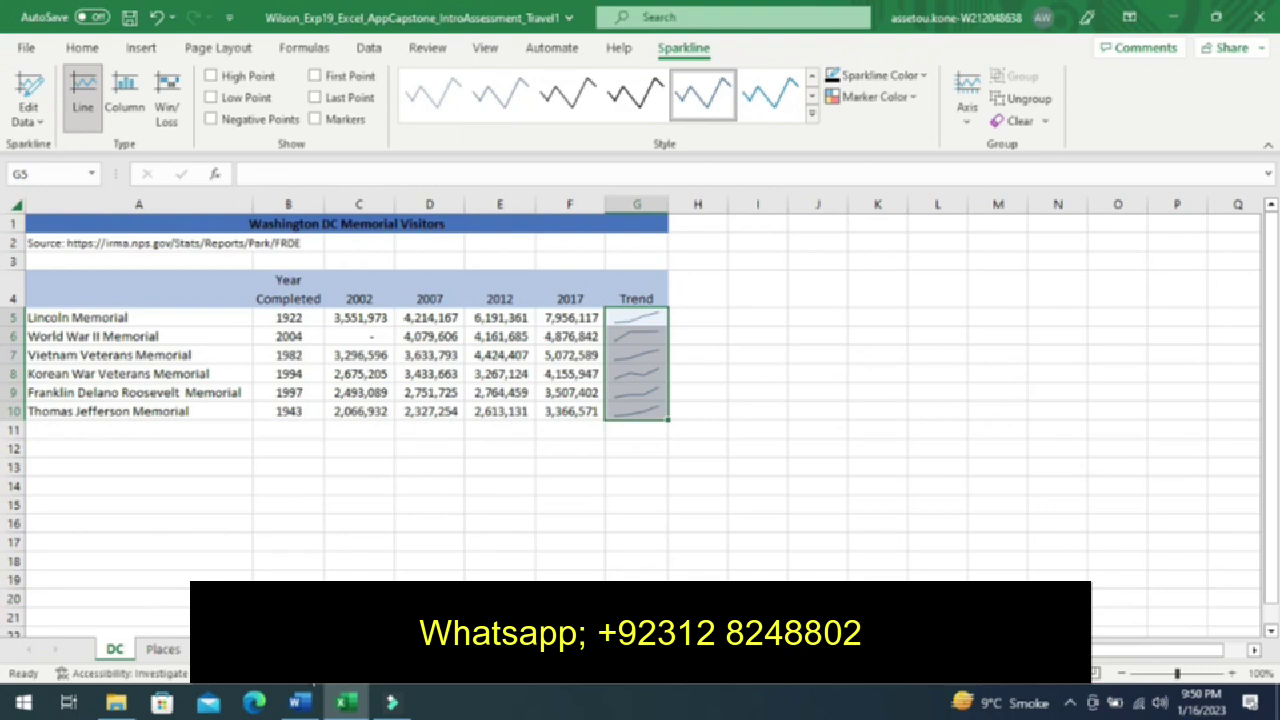
- Switch to the Word instructions, undo the step 6 highlight and highlight the step 7 instruction in yellow
click(300, 705)
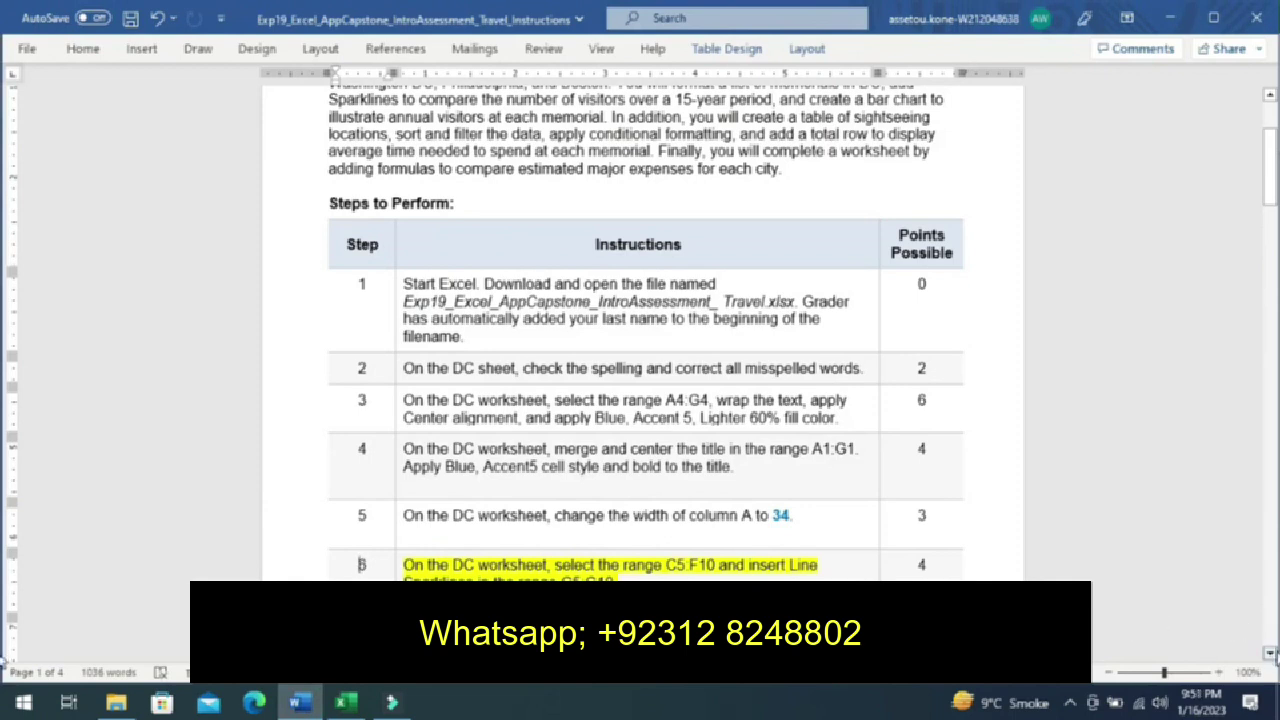
click(1270, 652)
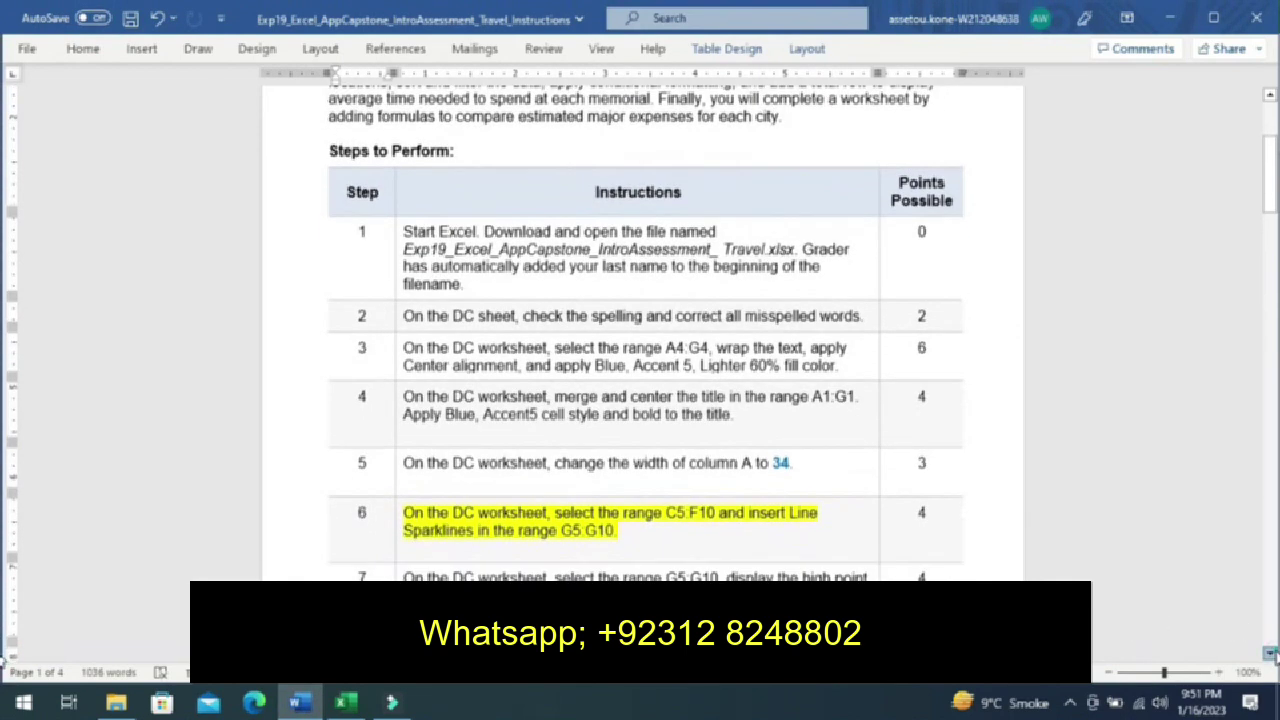
drag(1270, 652, 1270, 652)
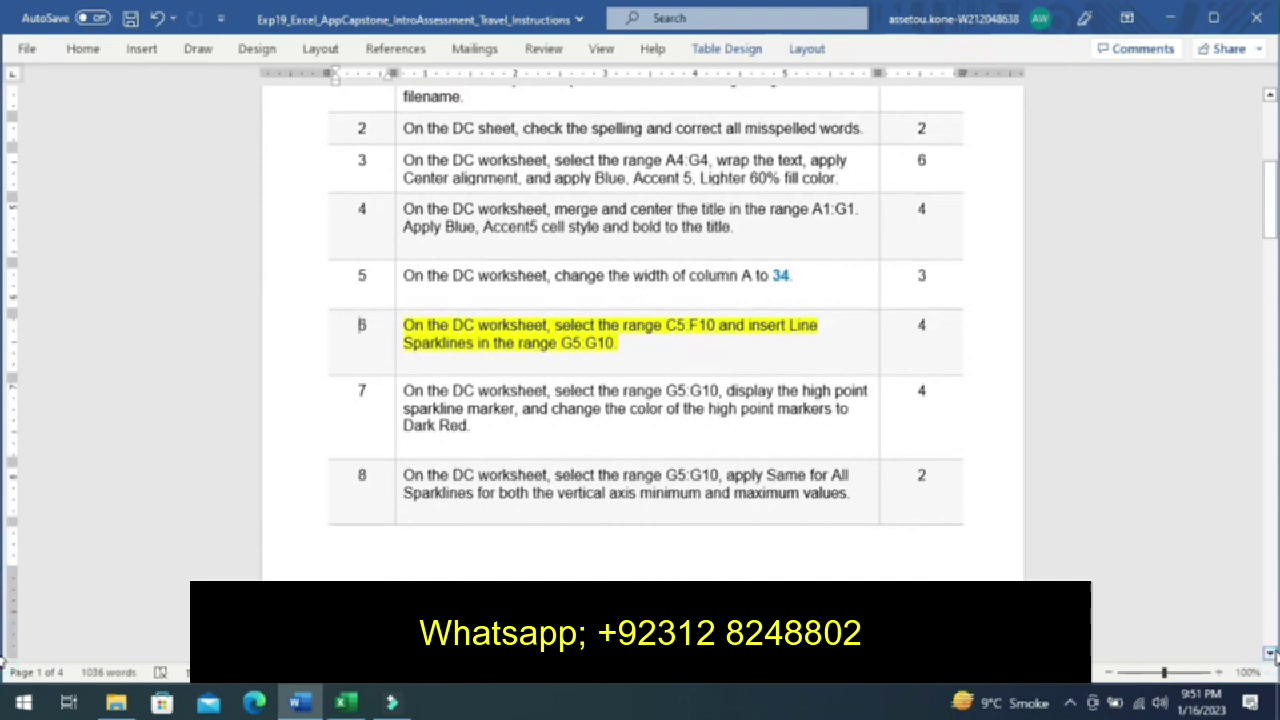
key(ctrl+z)
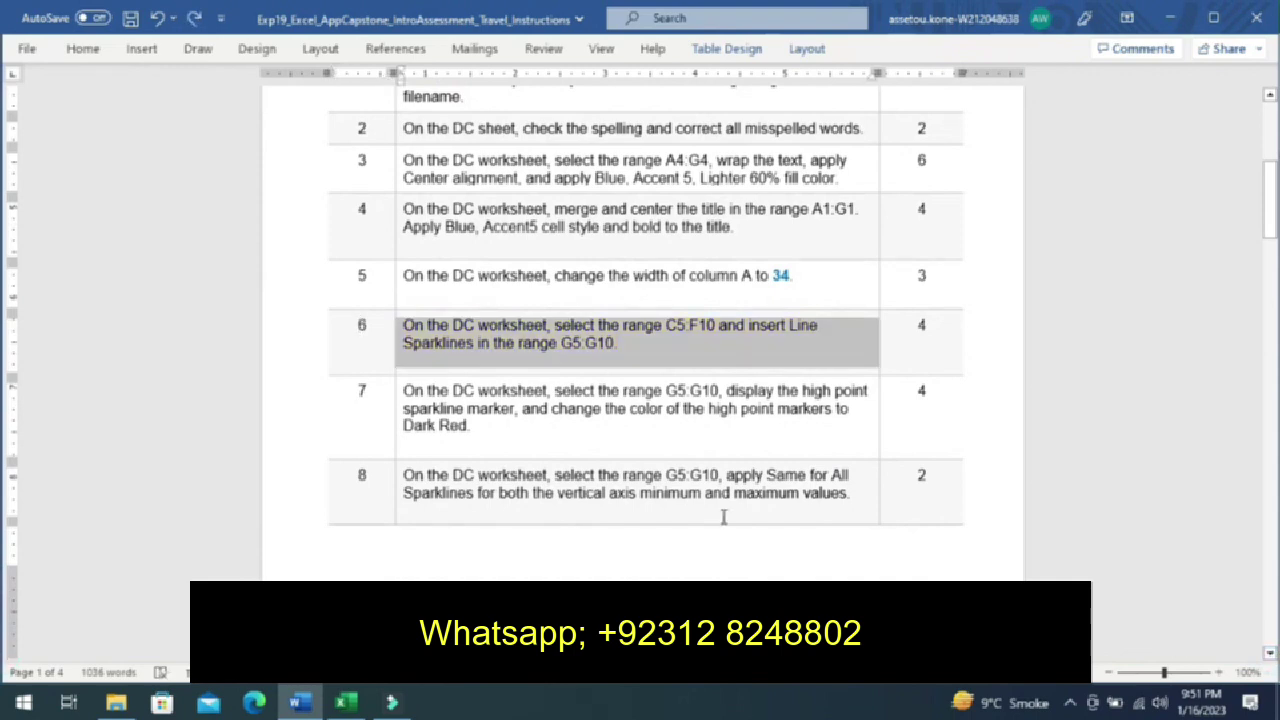
click(393, 430)
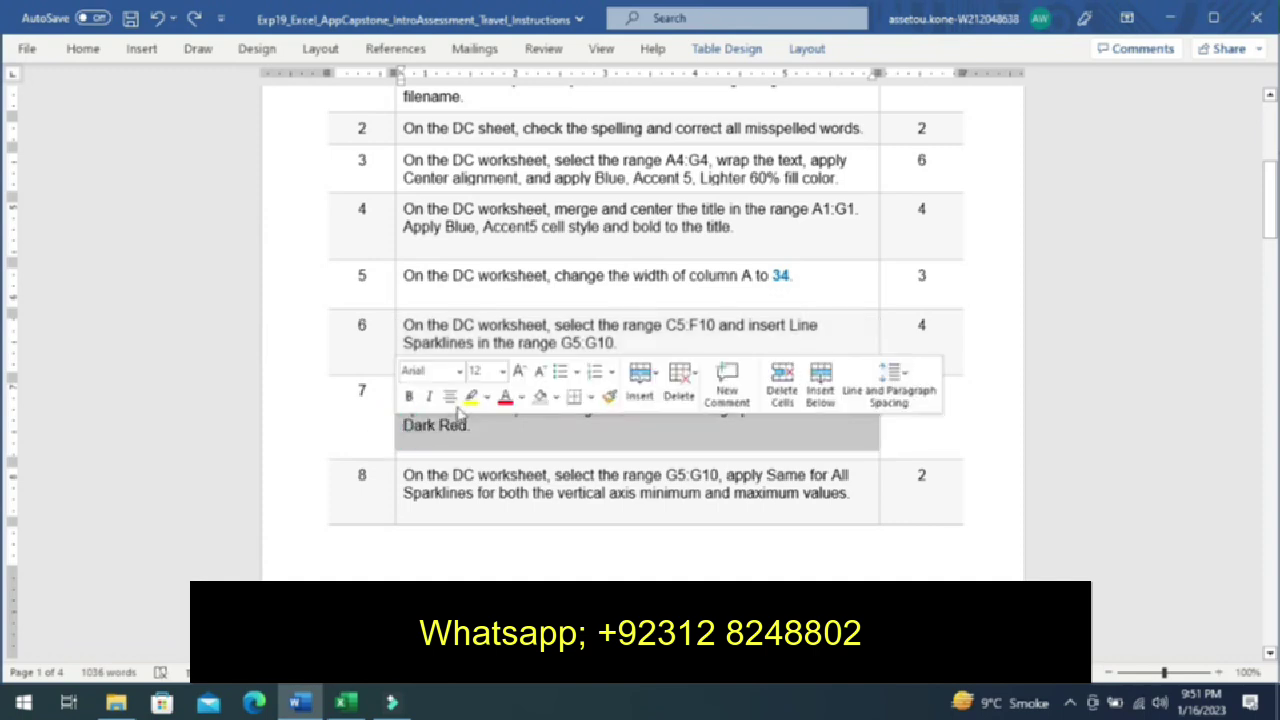
click(472, 397)
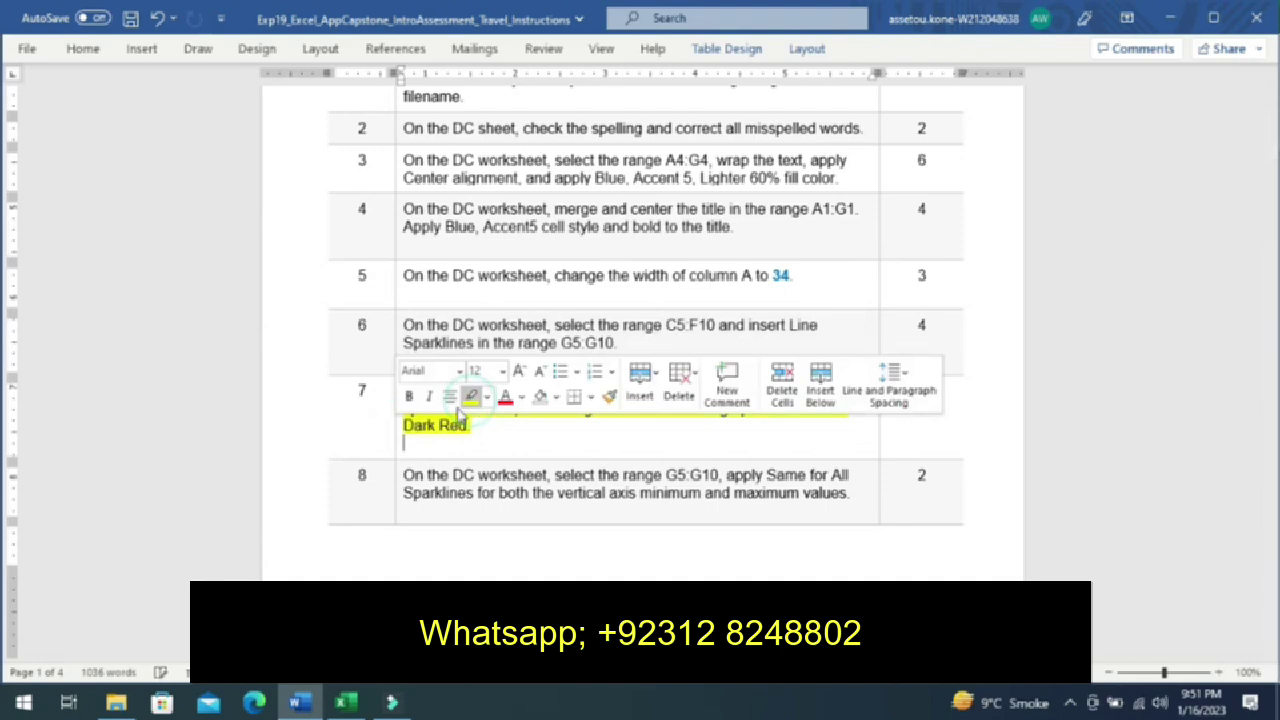
click(378, 425)
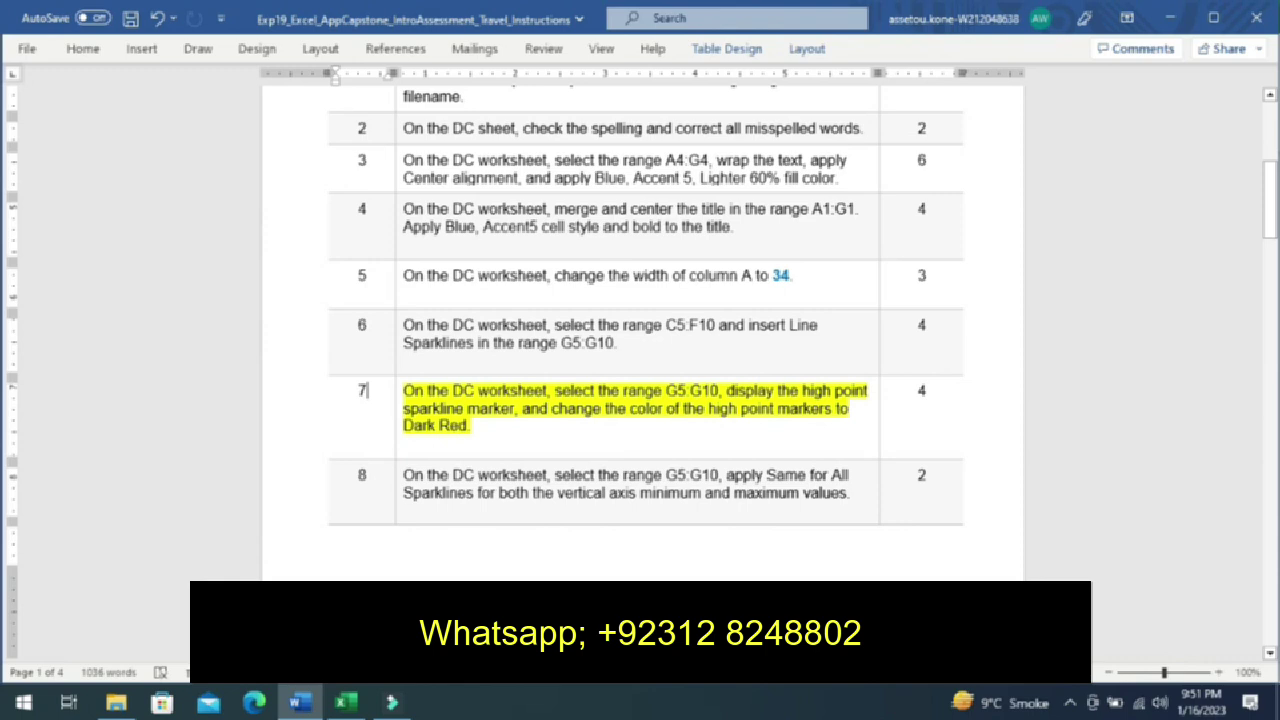
- Switch to Excel, show the high point on the G5:G10 sparklines and set the general Markers color to standard Red
click(347, 703)
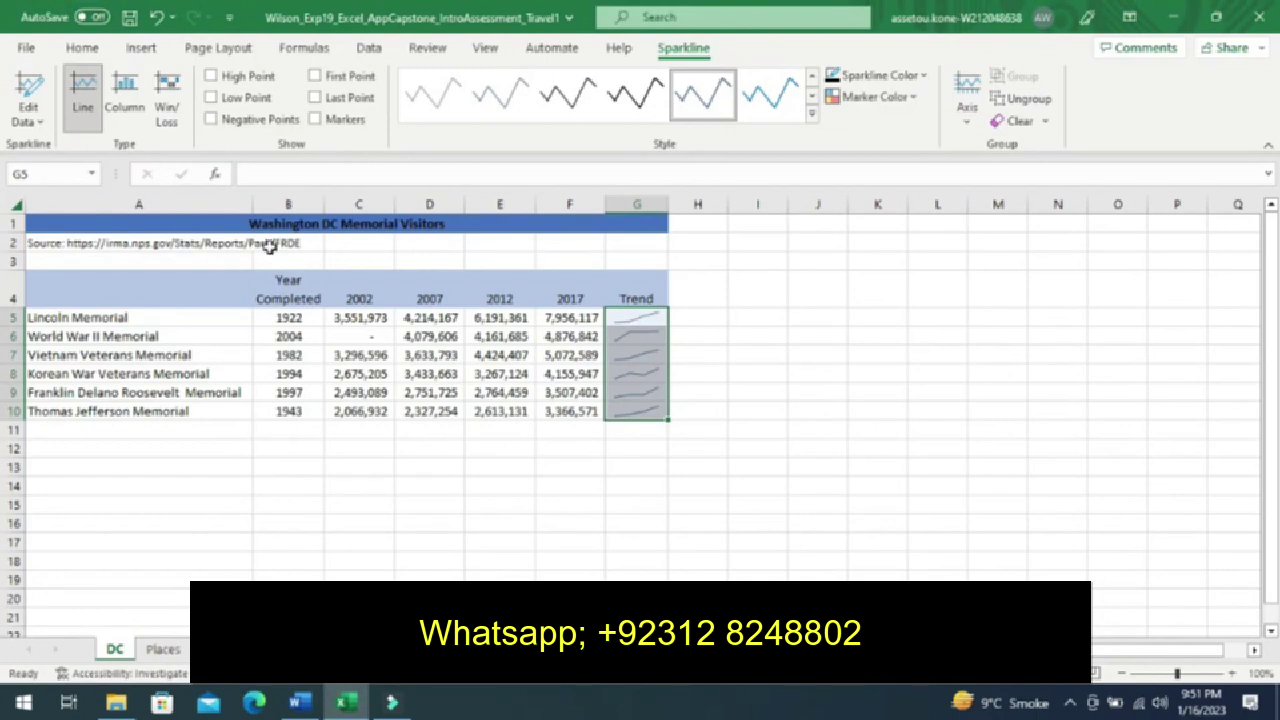
click(211, 78)
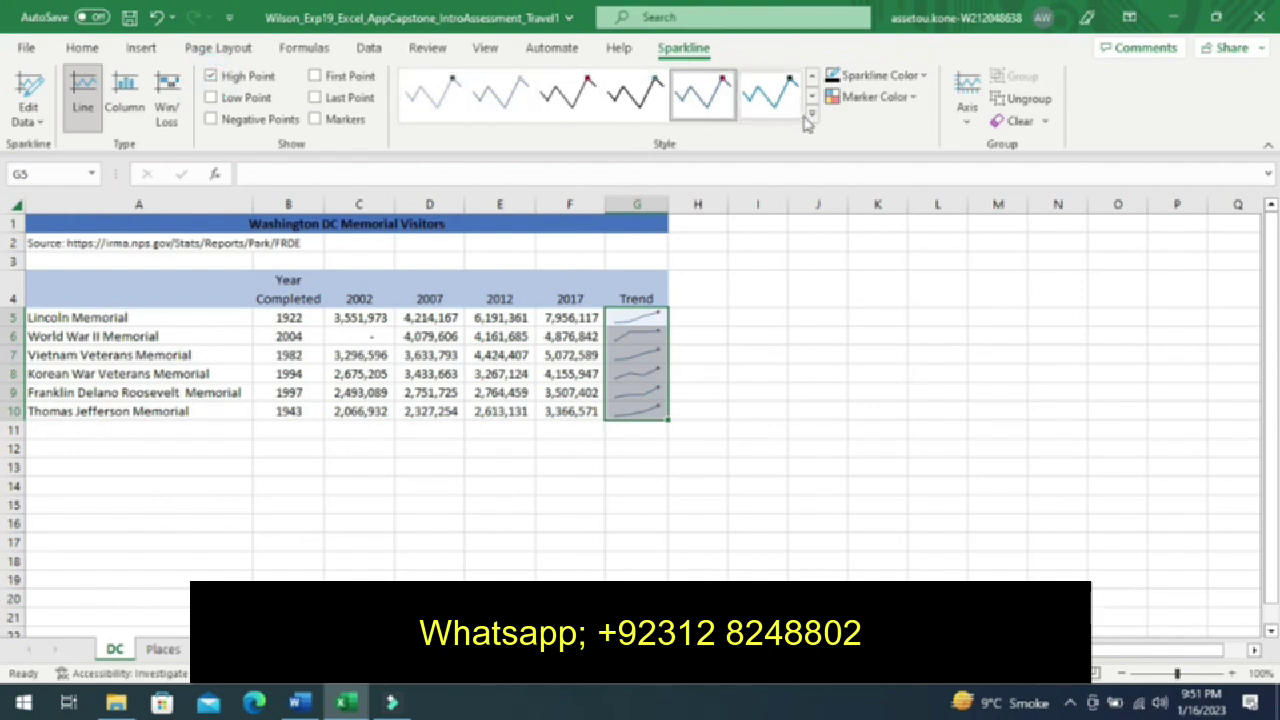
click(840, 98)
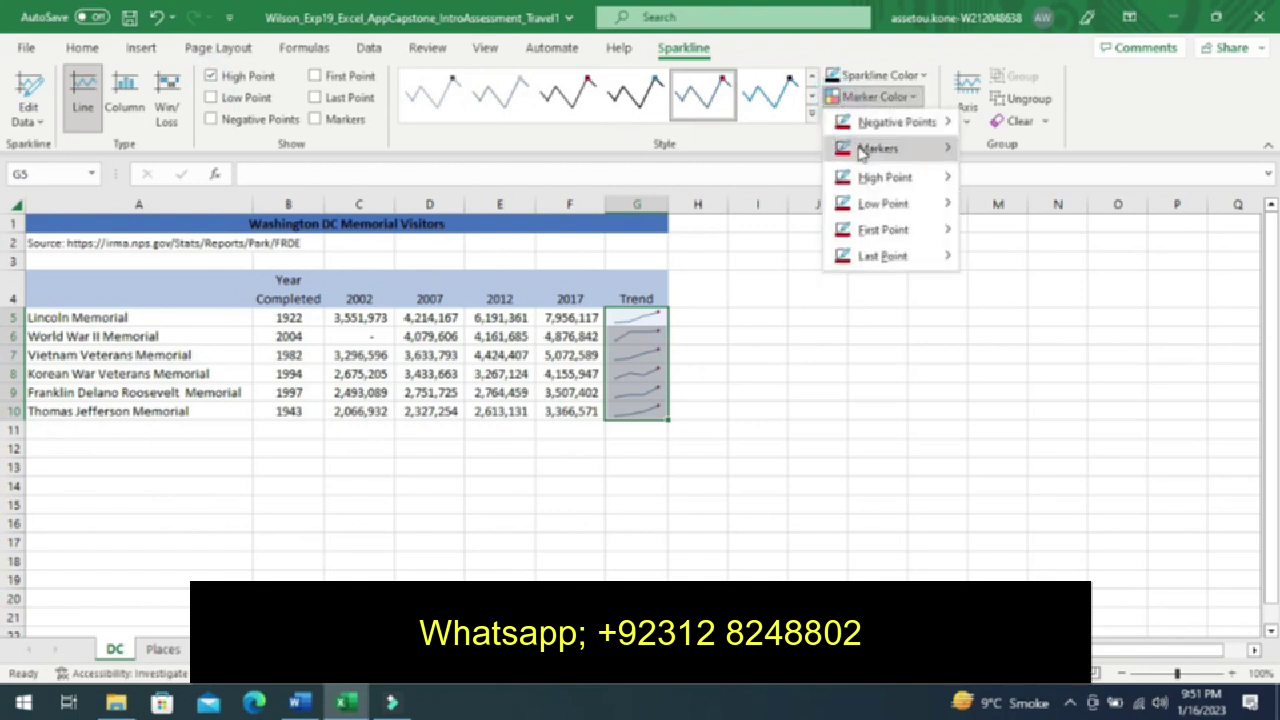
mouse_move(863, 153)
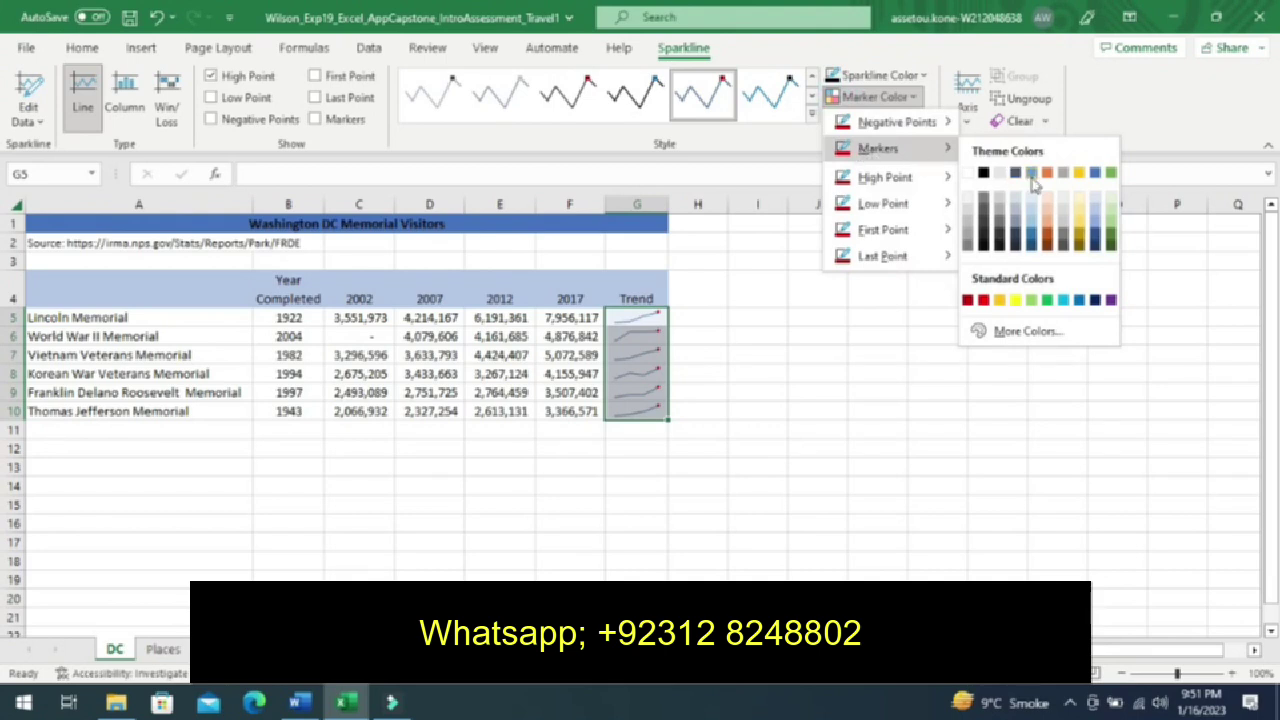
click(985, 302)
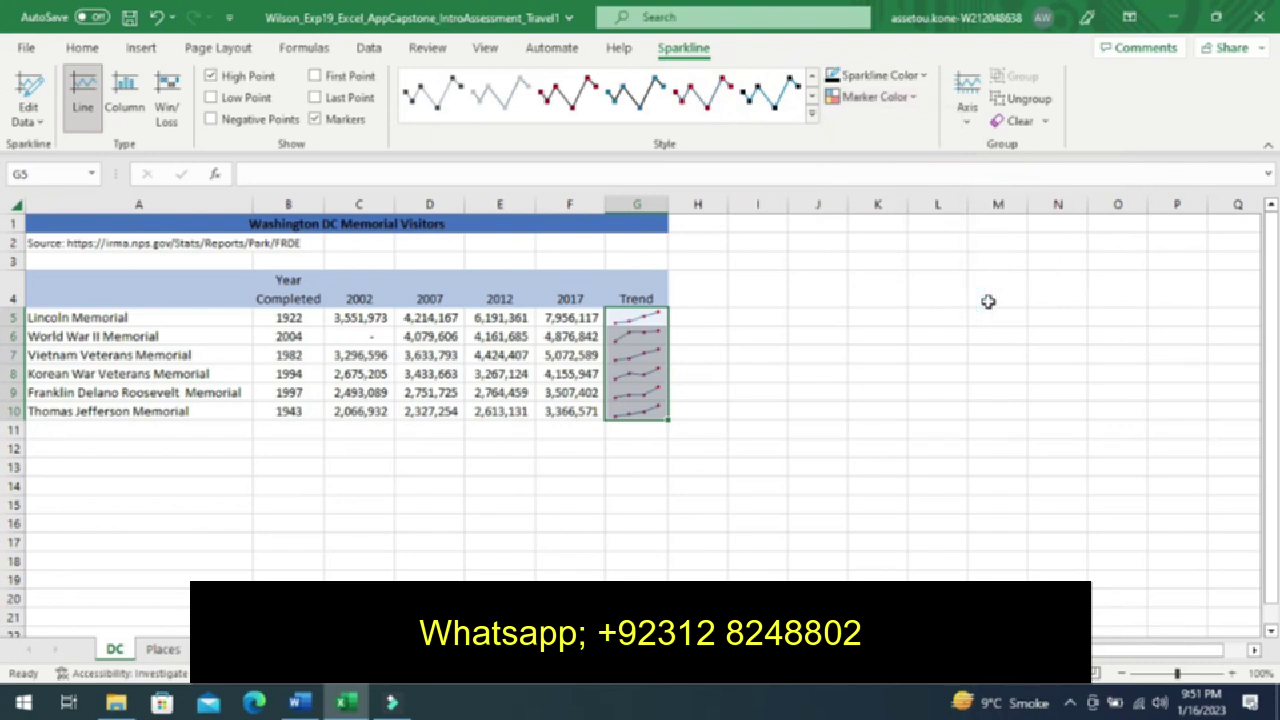